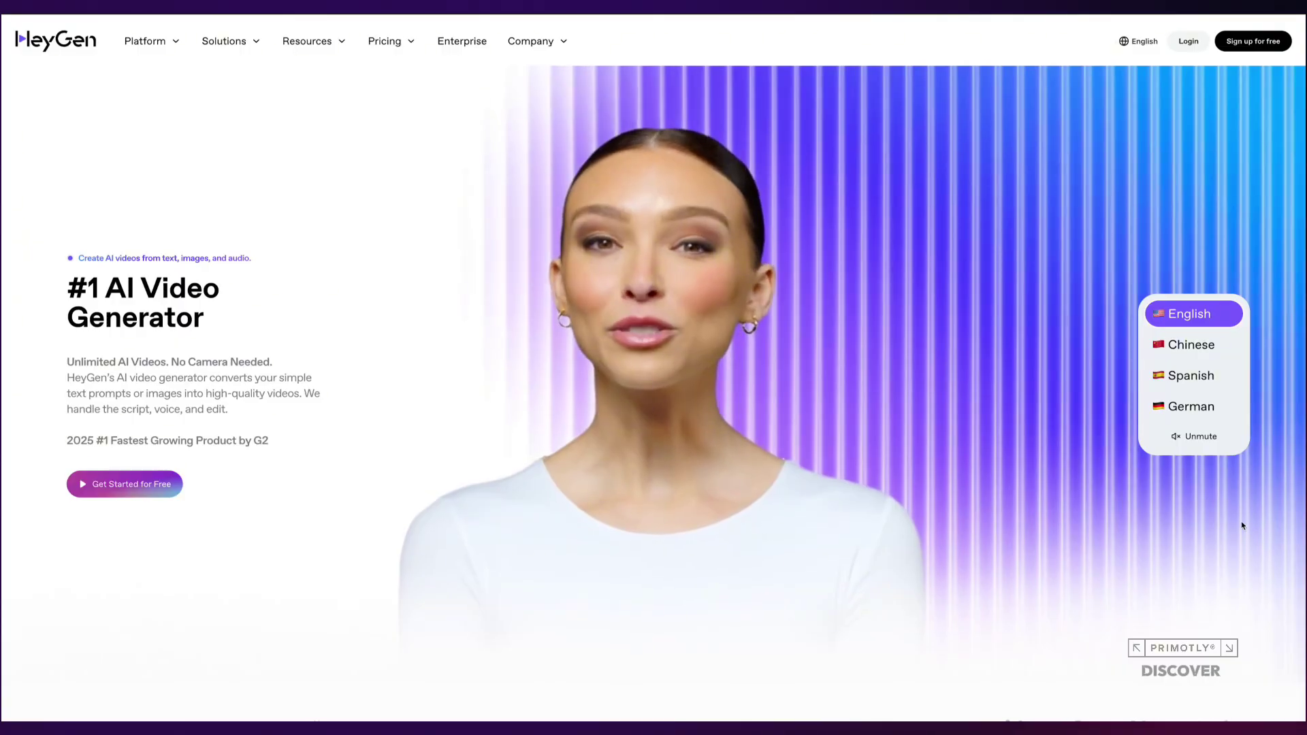
# - Review the HeyGen landing page, including the sample avatar clips and the overview of avatar types
pyautogui.scroll(-3, 1241, 526)
pyautogui.scroll(-5, 1241, 525)
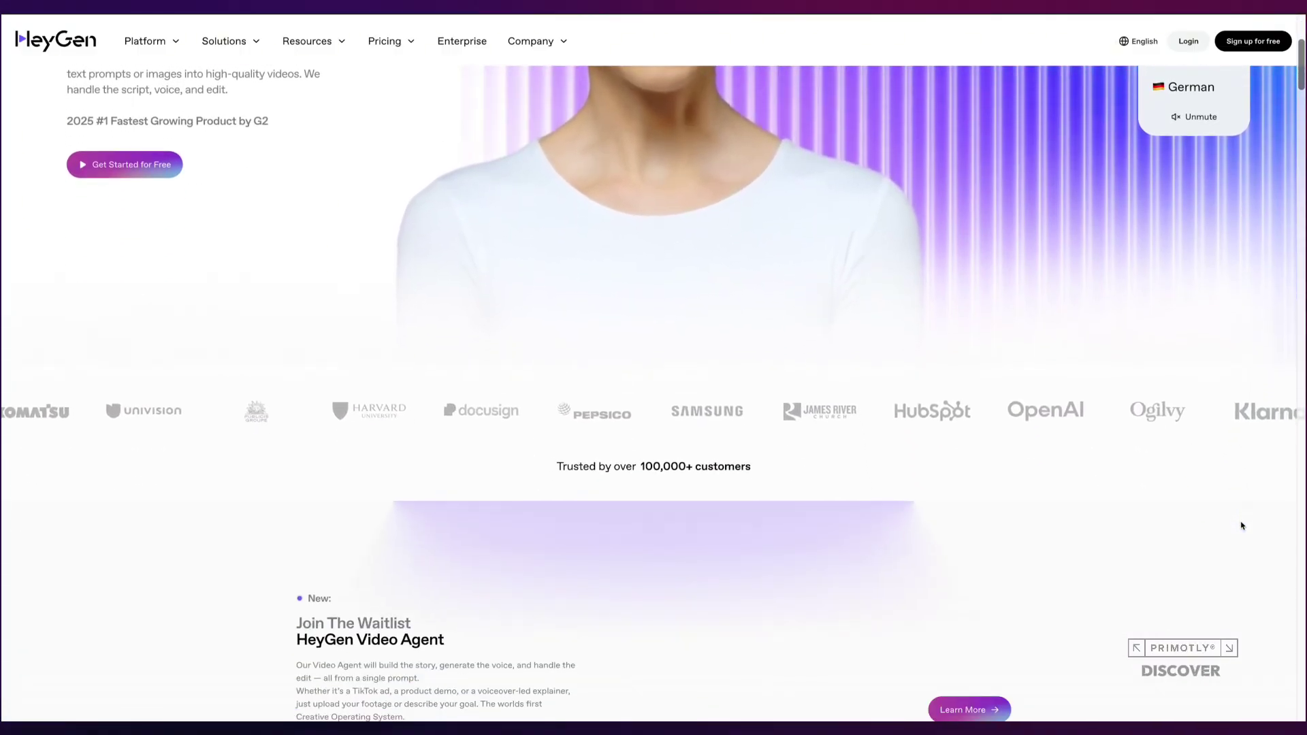
pyautogui.scroll(-3, 1241, 525)
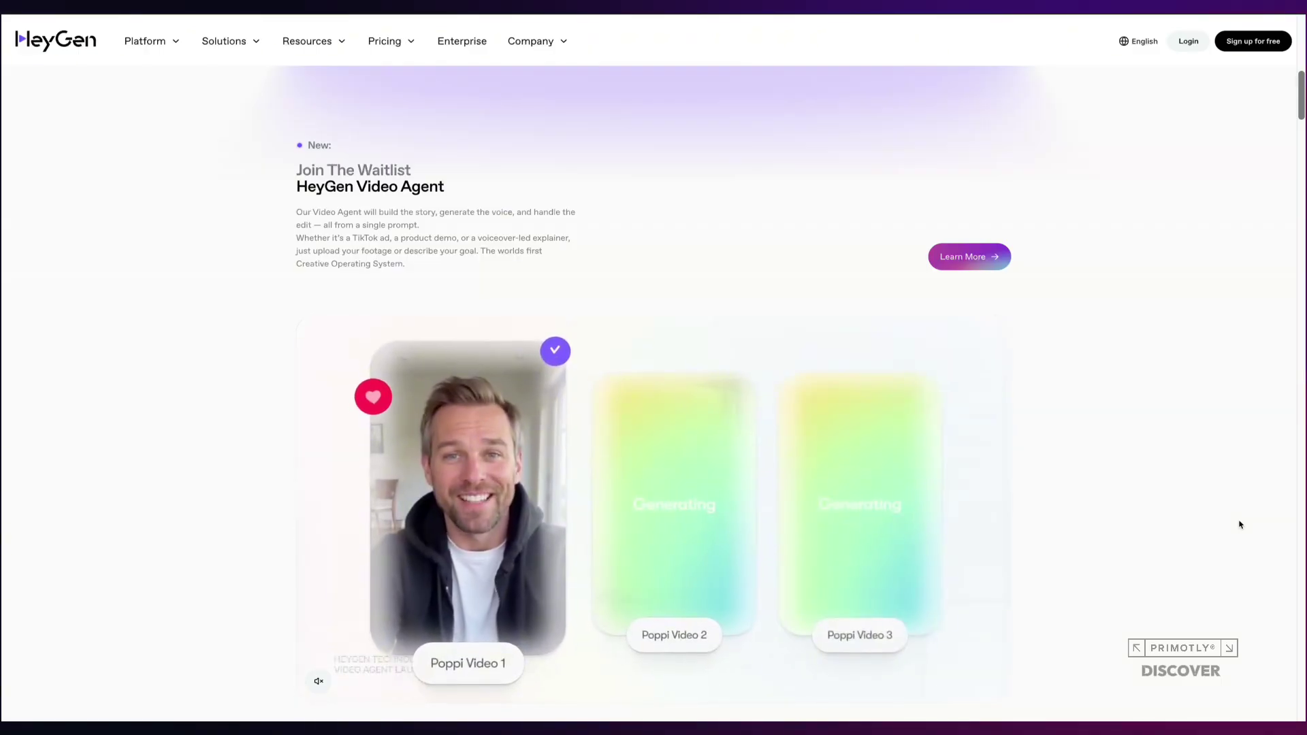
pyautogui.scroll(-5, 1240, 524)
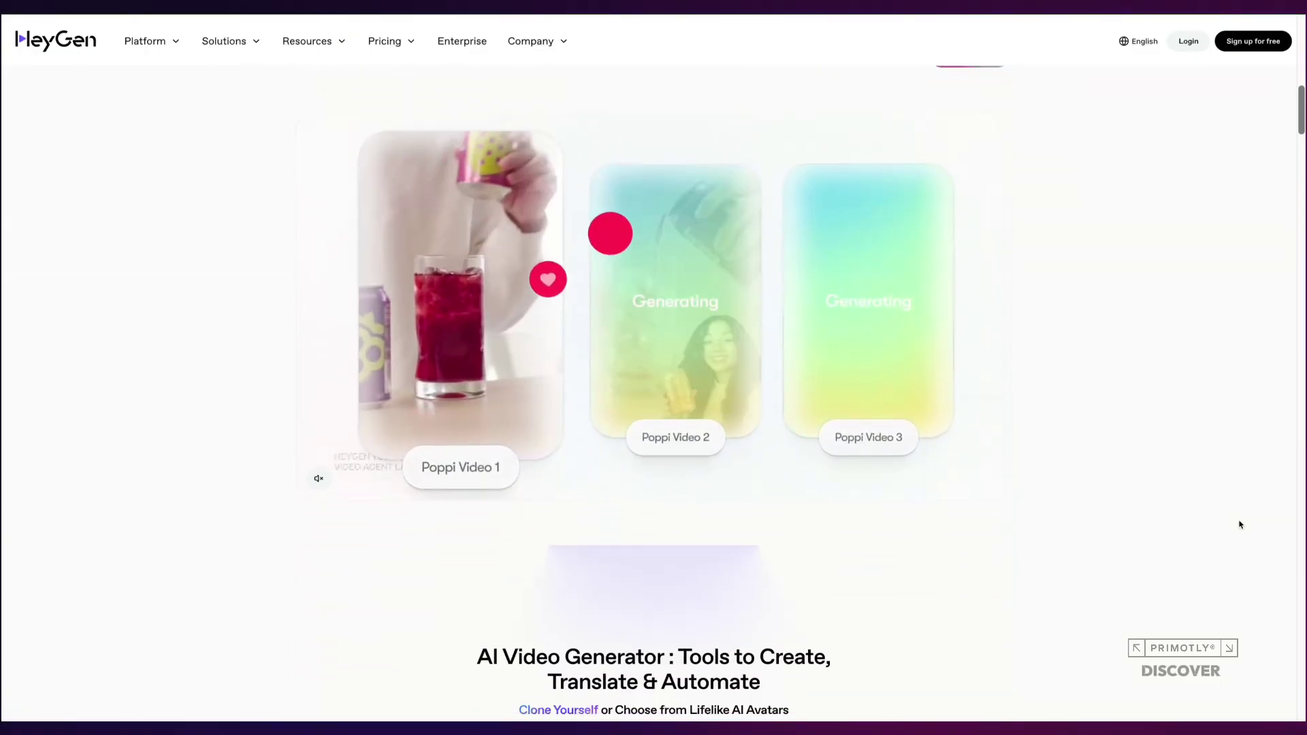
pyautogui.scroll(-3, 1240, 524)
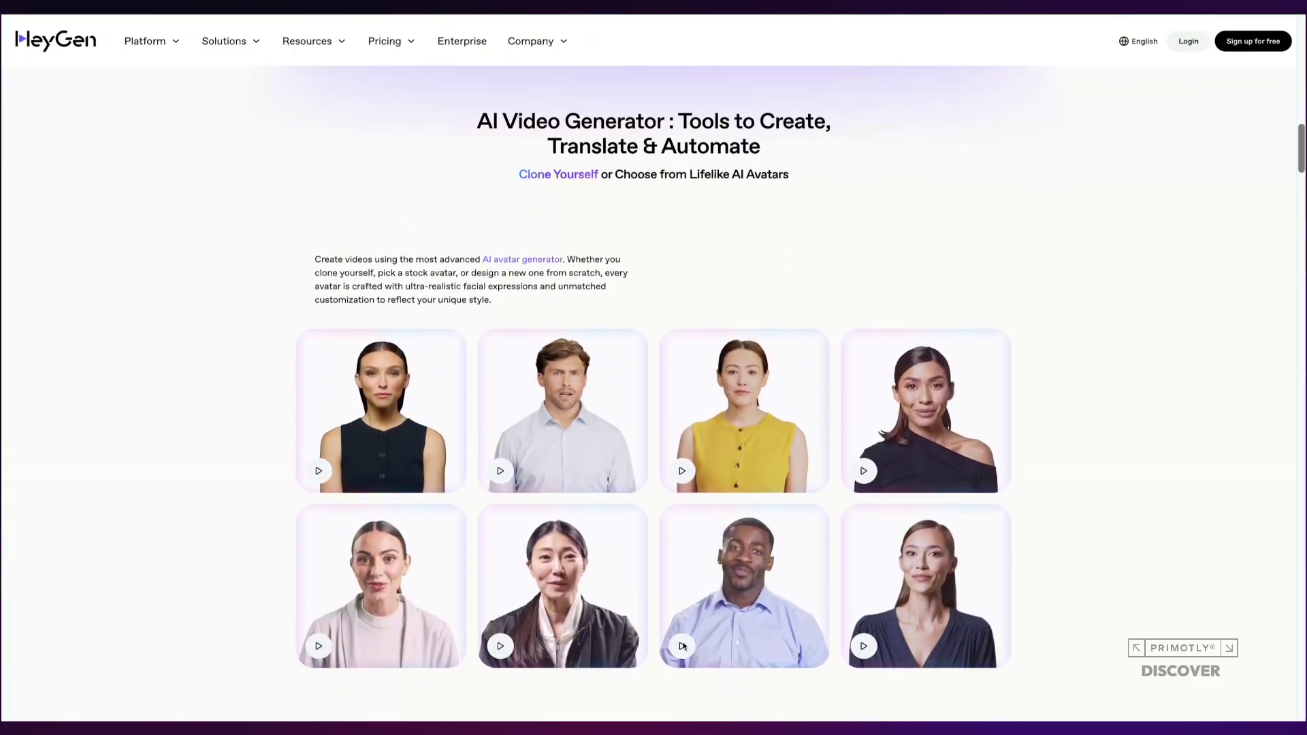
pyautogui.click(501, 472)
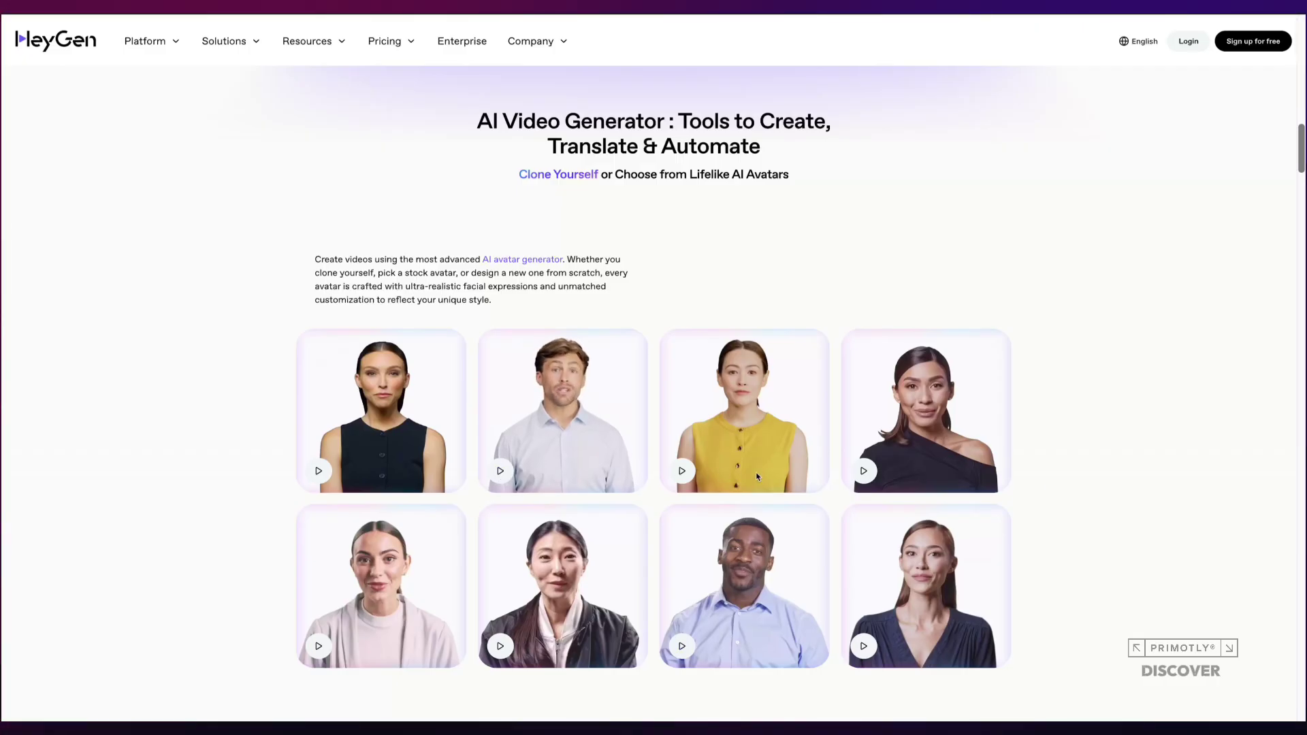
pyautogui.click(865, 472)
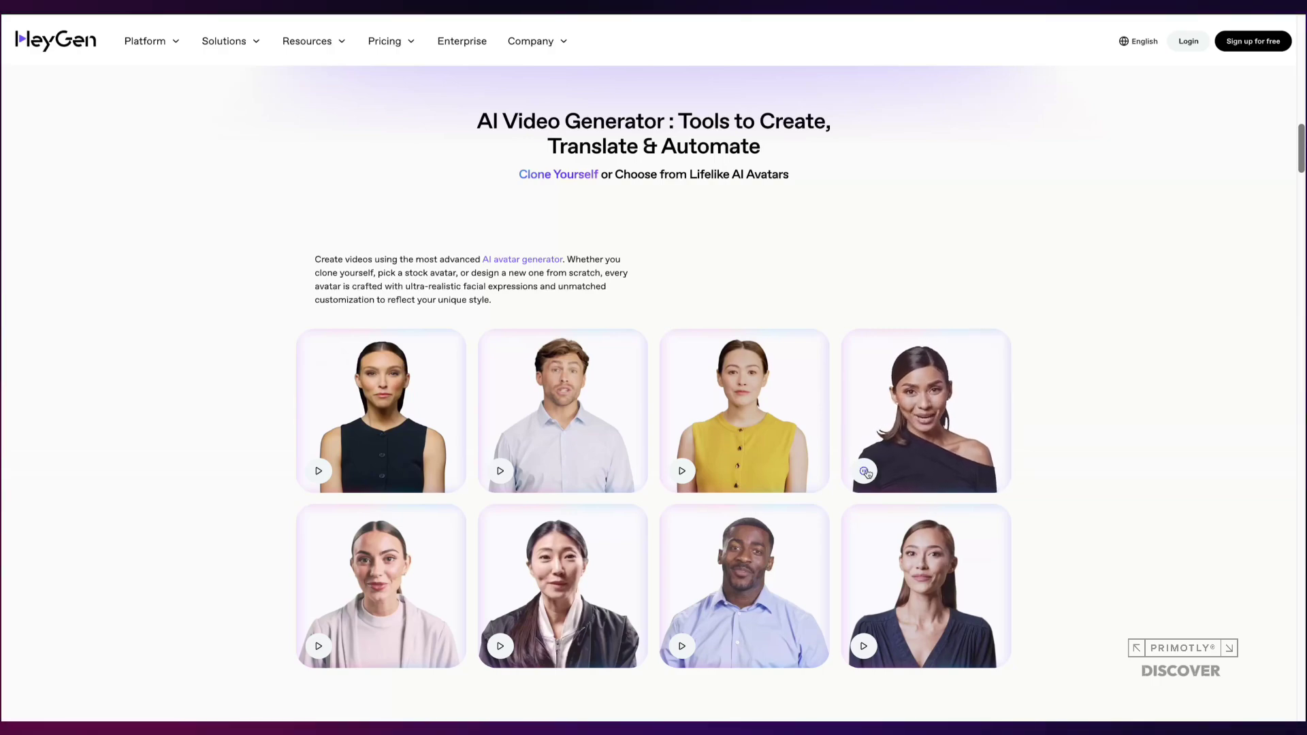
pyautogui.scroll(-5, 1129, 481)
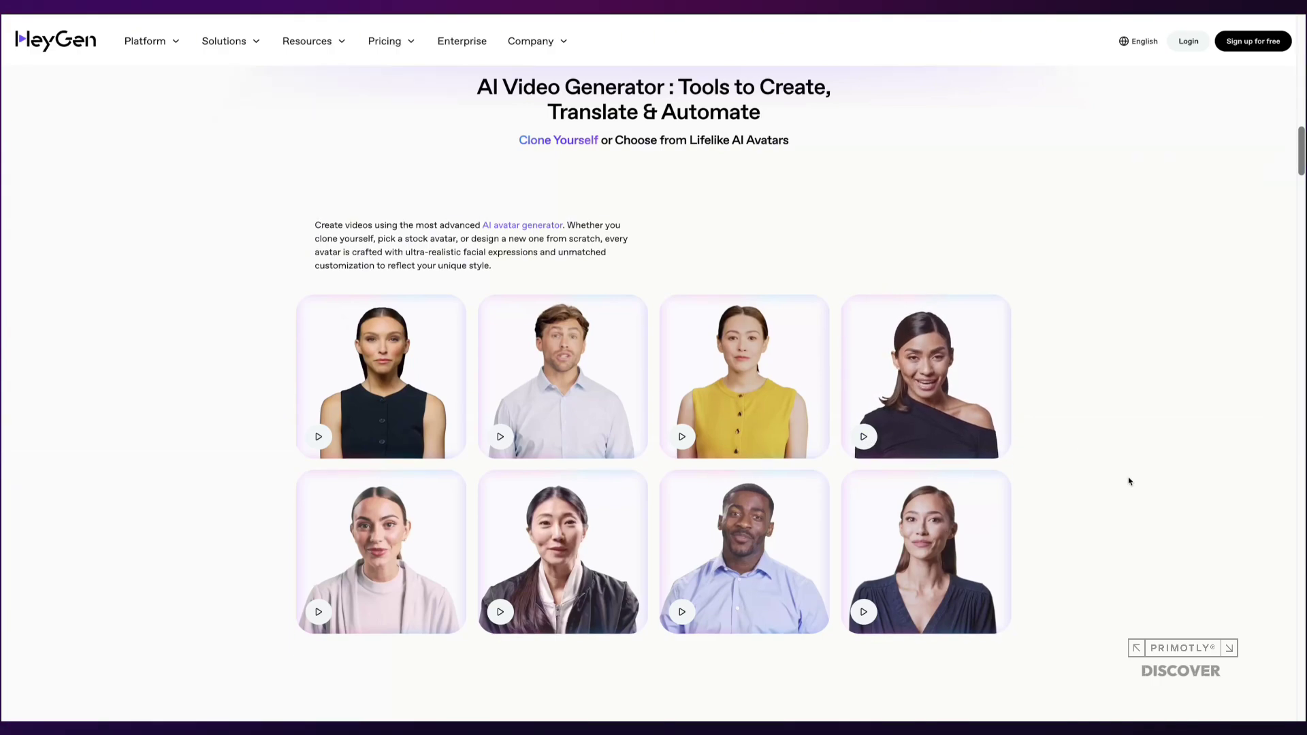
pyautogui.scroll(-3, 1129, 481)
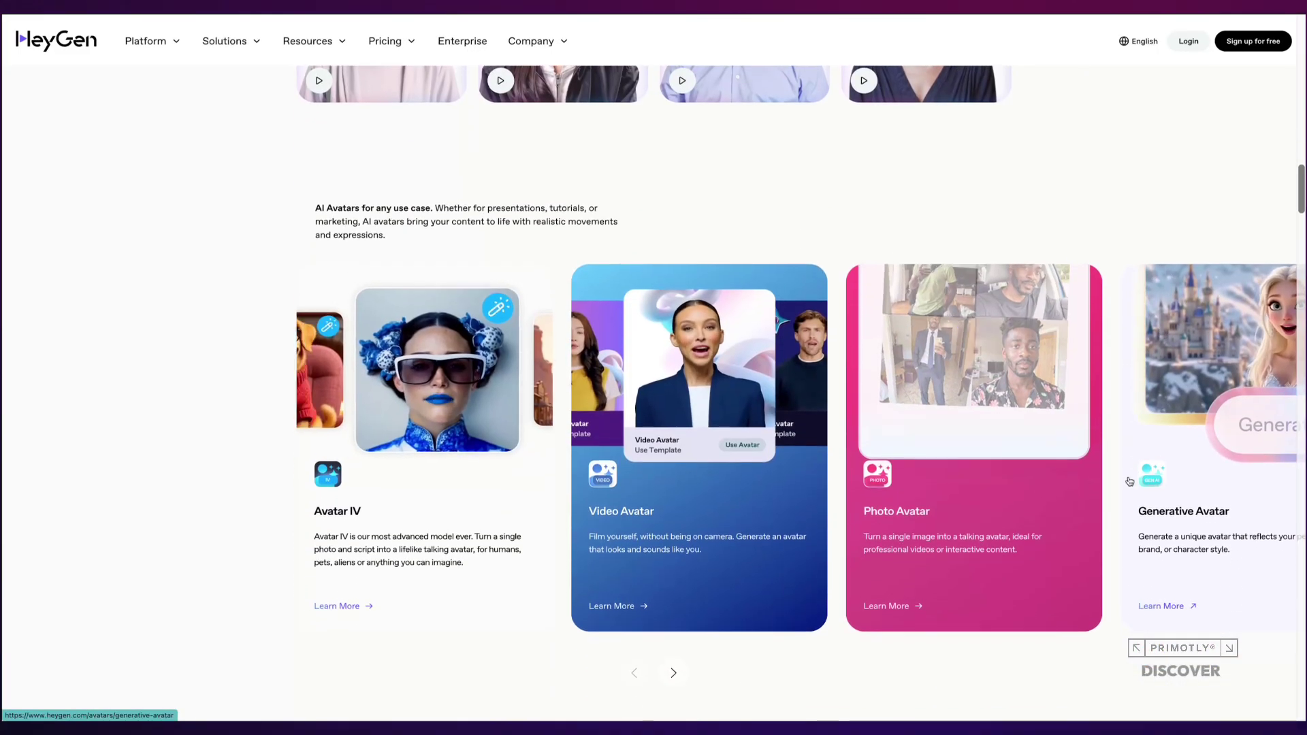
pyautogui.scroll(-1, 1129, 482)
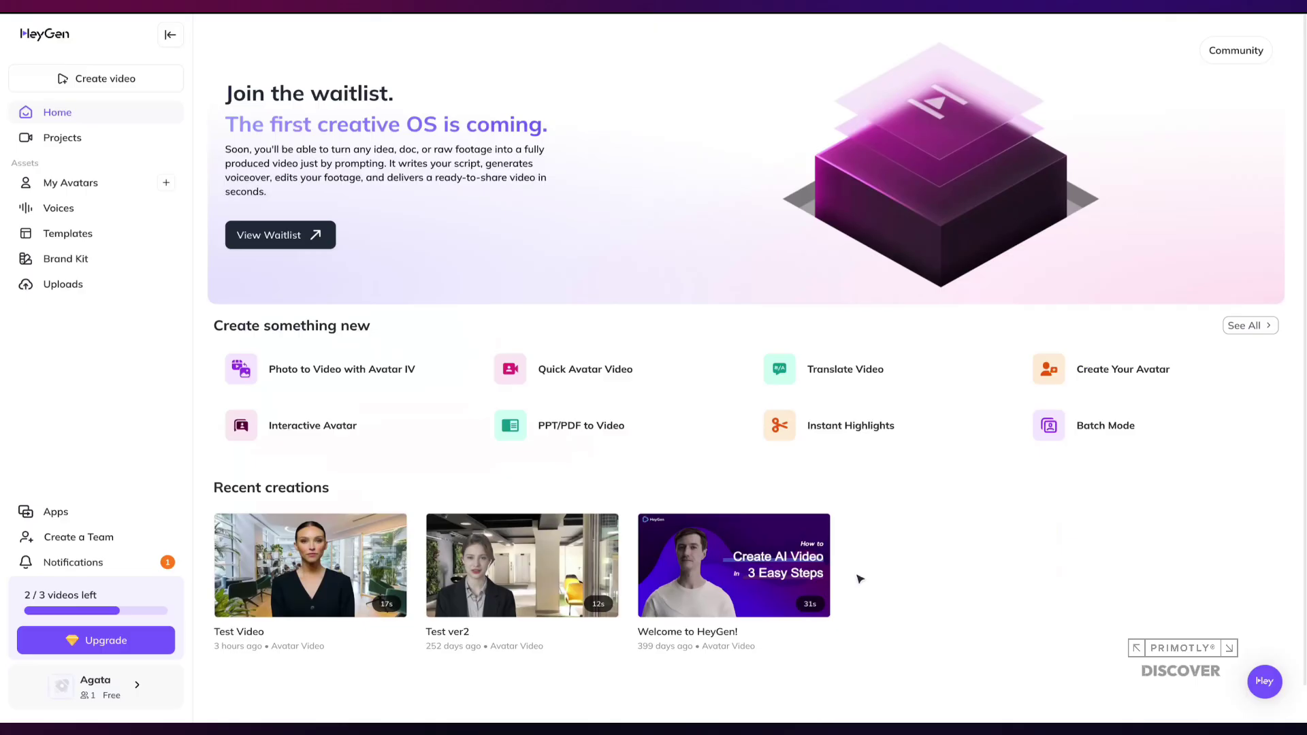
# - Create a new video project and title it "Test Video"
pyautogui.click(125, 81)
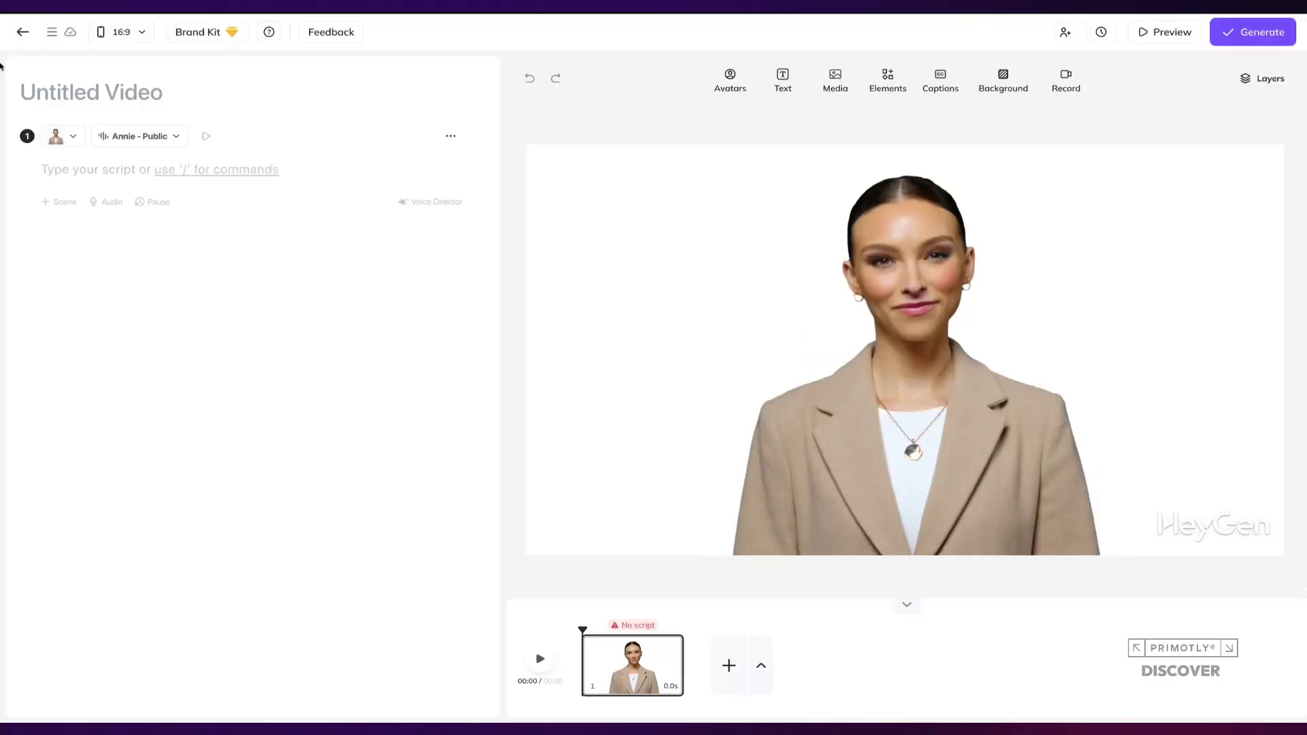
pyautogui.click(91, 92)
pyautogui.write('Test')
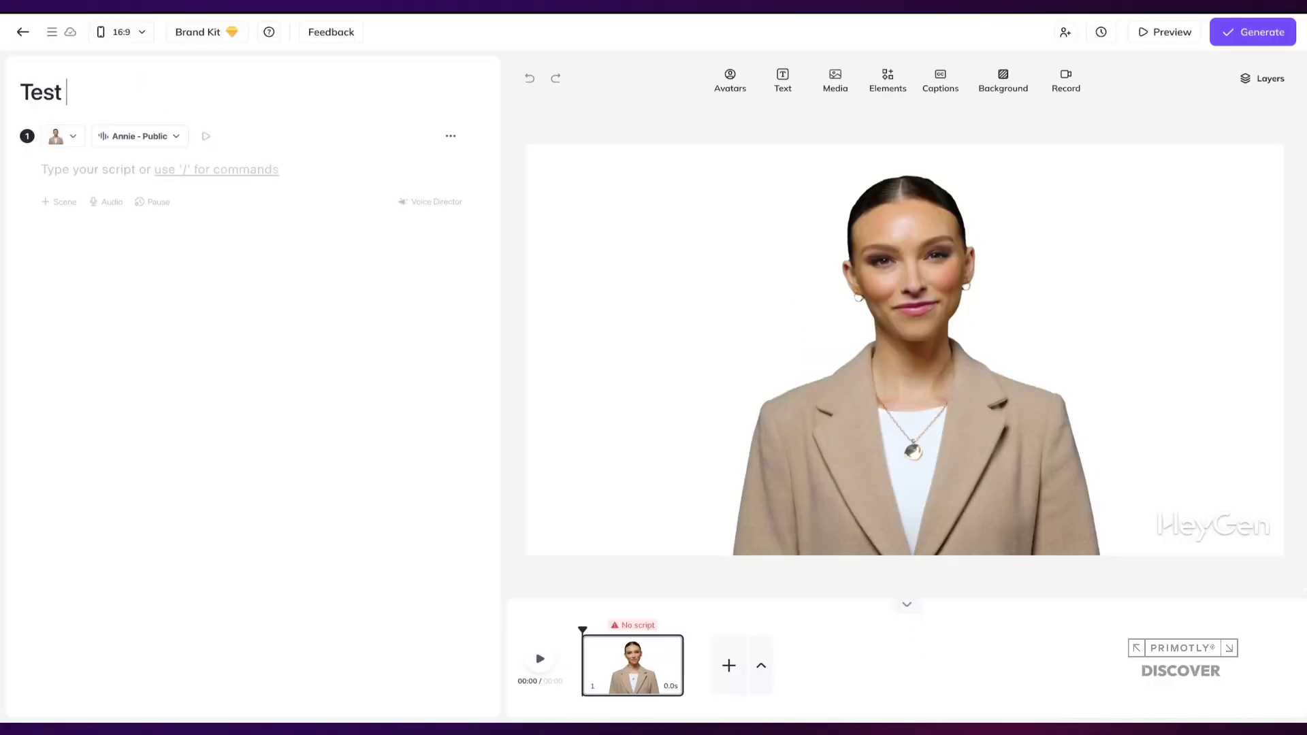
pyautogui.write(' Video')
# - Assign the Melody Mae voice from the HeyGen Library to the avatar
pyautogui.click(140, 136)
pyautogui.click(132, 181)
pyautogui.click(487, 145)
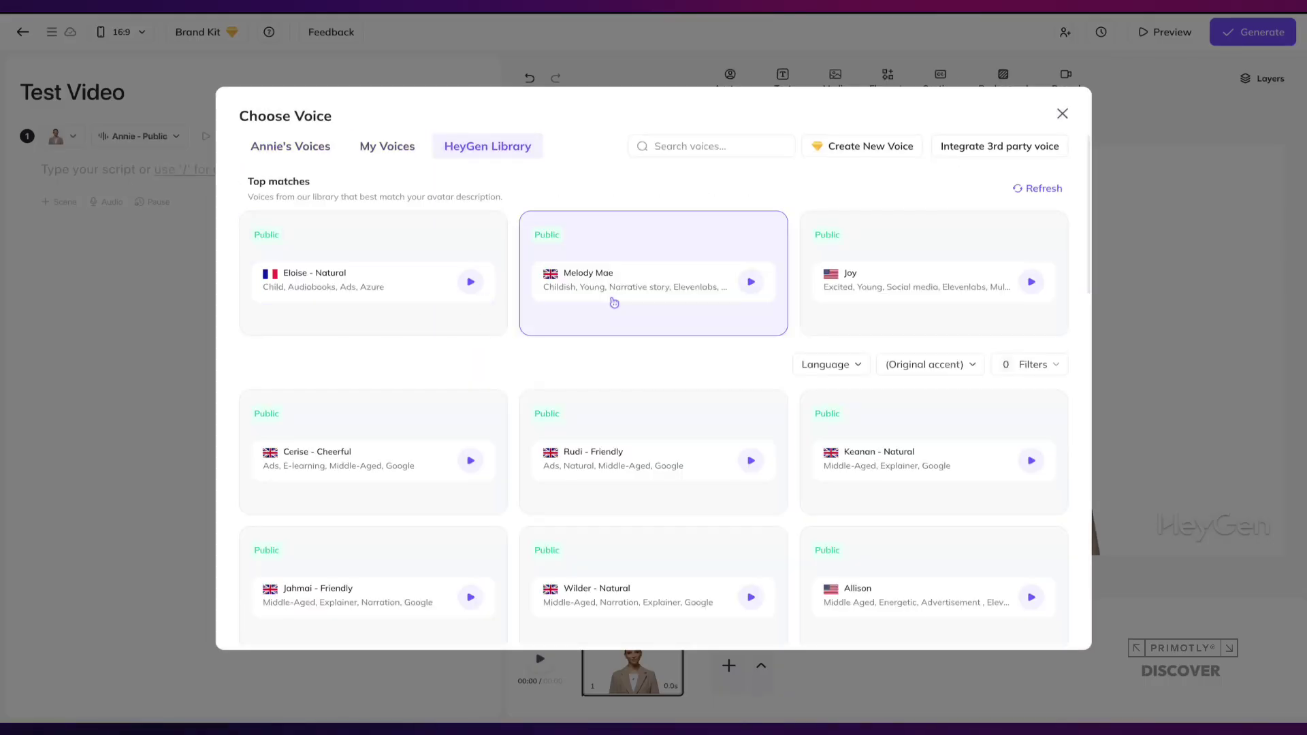
pyautogui.click(674, 283)
# - Preview the Allison and Ivy voices in the HeyGen Library and assign Ivy to the avatar
pyautogui.click(132, 181)
pyautogui.click(487, 146)
pyautogui.scroll(-3, 885, 408)
pyautogui.click(1031, 407)
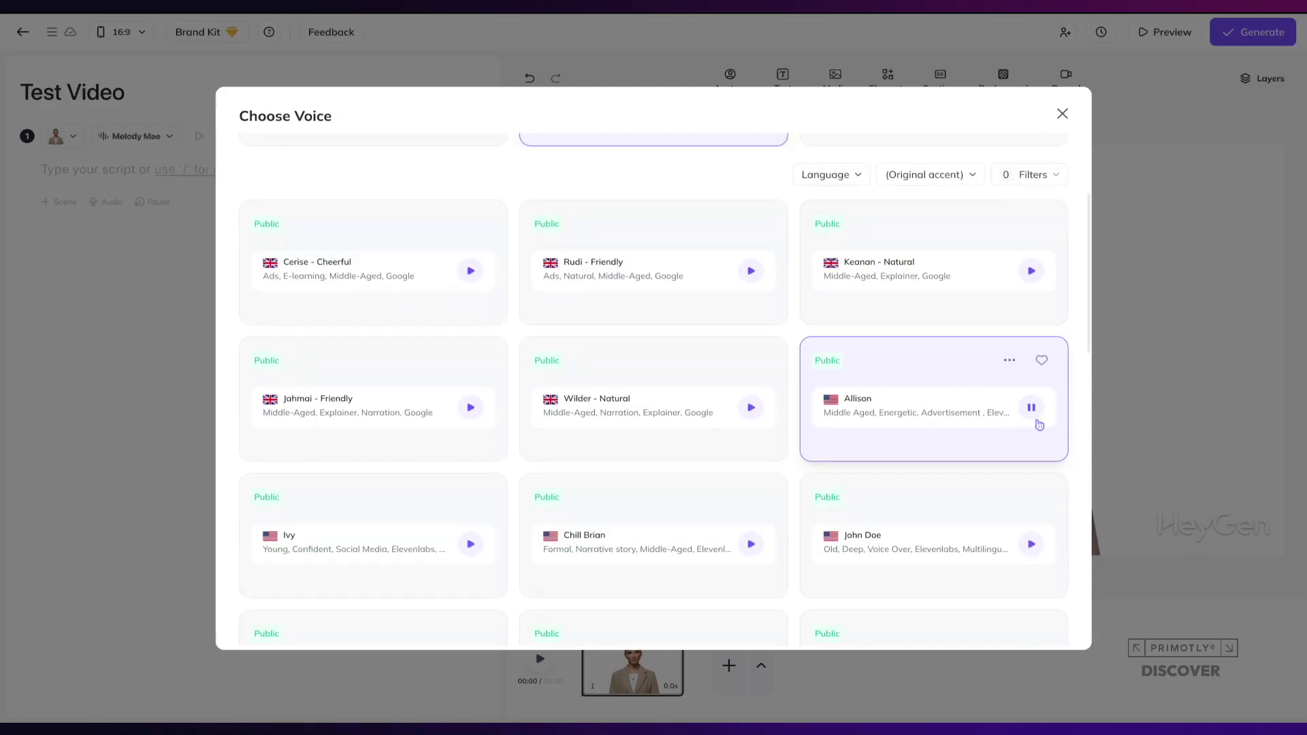
pyautogui.click(471, 544)
pyautogui.scroll(-1, 422, 517)
pyautogui.click(321, 485)
# - Write the scene's script, opening with "Hello, and welcome. I’m here to guide you through everything" and ending with "Let’s get started."
pyautogui.click(96, 170)
pyautogui.write('Hello, and welcome. I’m here to guide you through everything you need to know today. Whether you’re looking for answers, inspiration, or practical advice, my goal is to make things clear, engaging, and easy to follow. Let’s get started.')
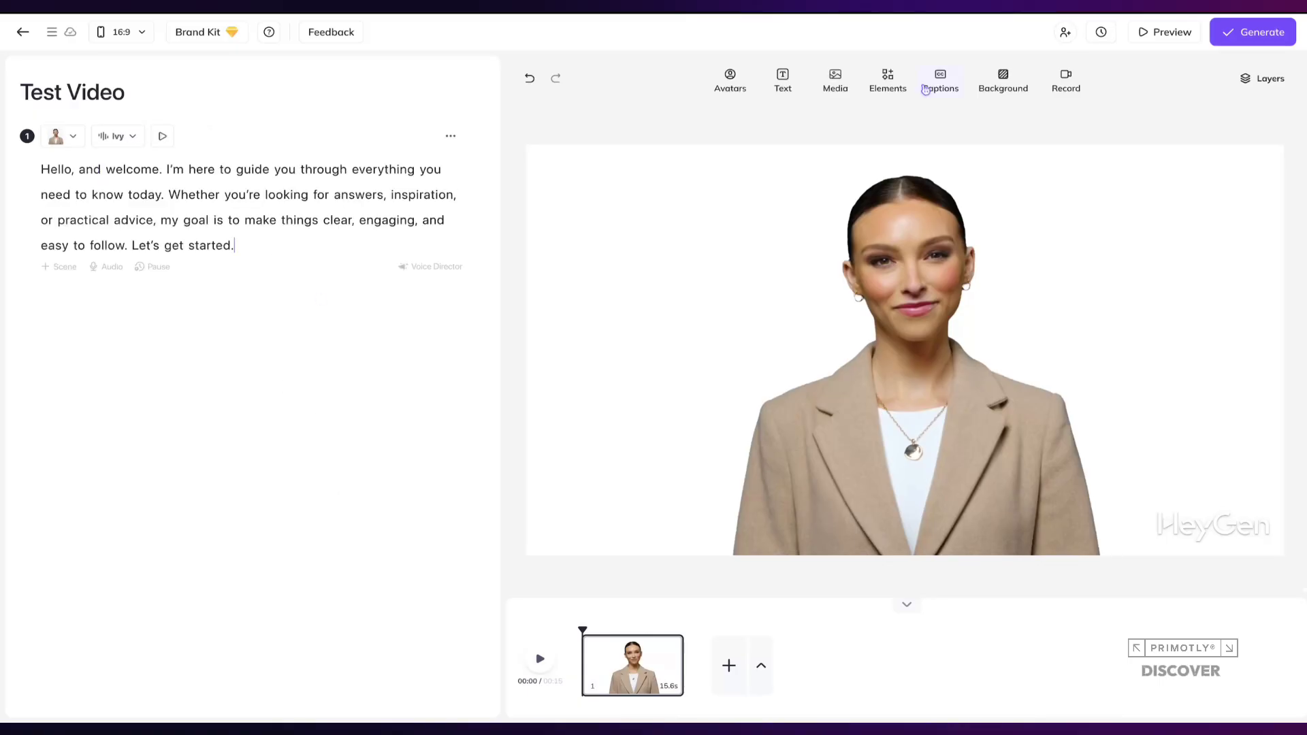
# - Change the avatar's look to the one wearing the light purple shirt
pyautogui.click(905, 306)
pyautogui.click(846, 91)
pyautogui.click(878, 145)
# - Search the stock images for "office" and set the bright office lounge with green armchairs as the scene background
pyautogui.click(1002, 77)
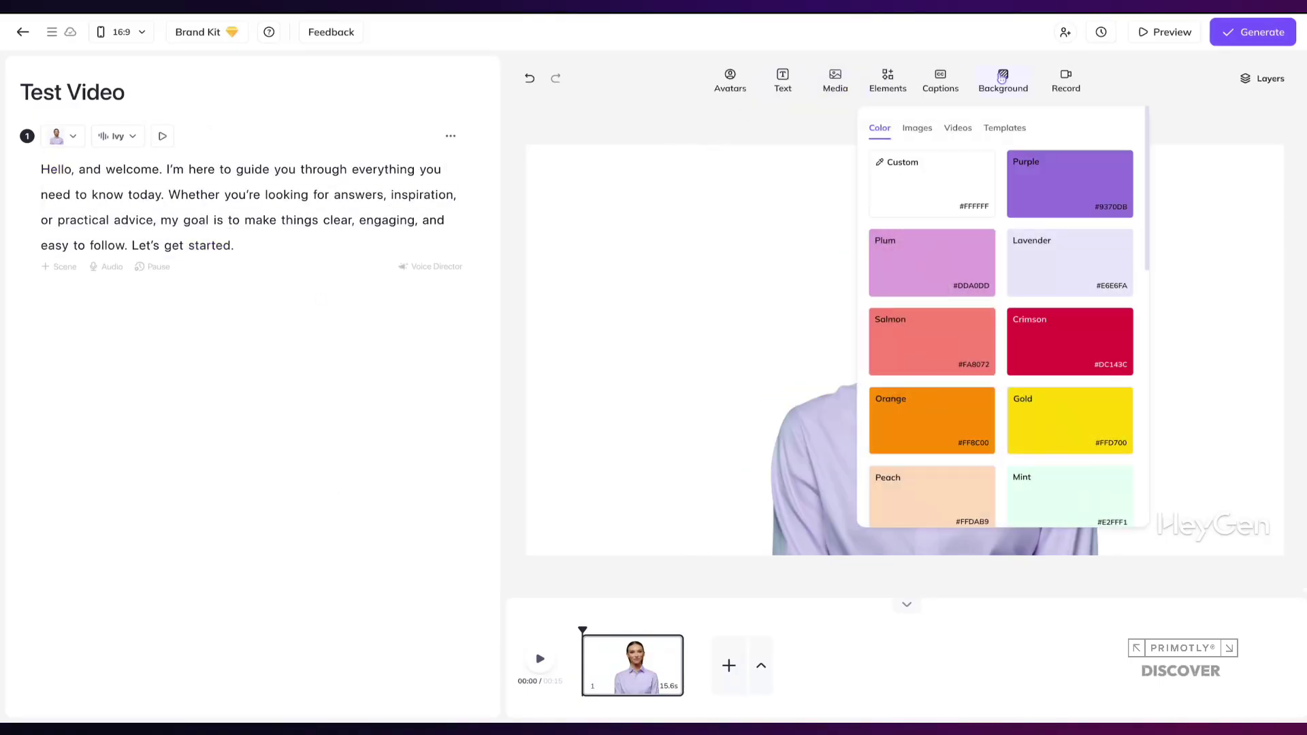
pyautogui.click(835, 77)
pyautogui.click(783, 169)
pyautogui.write('office')
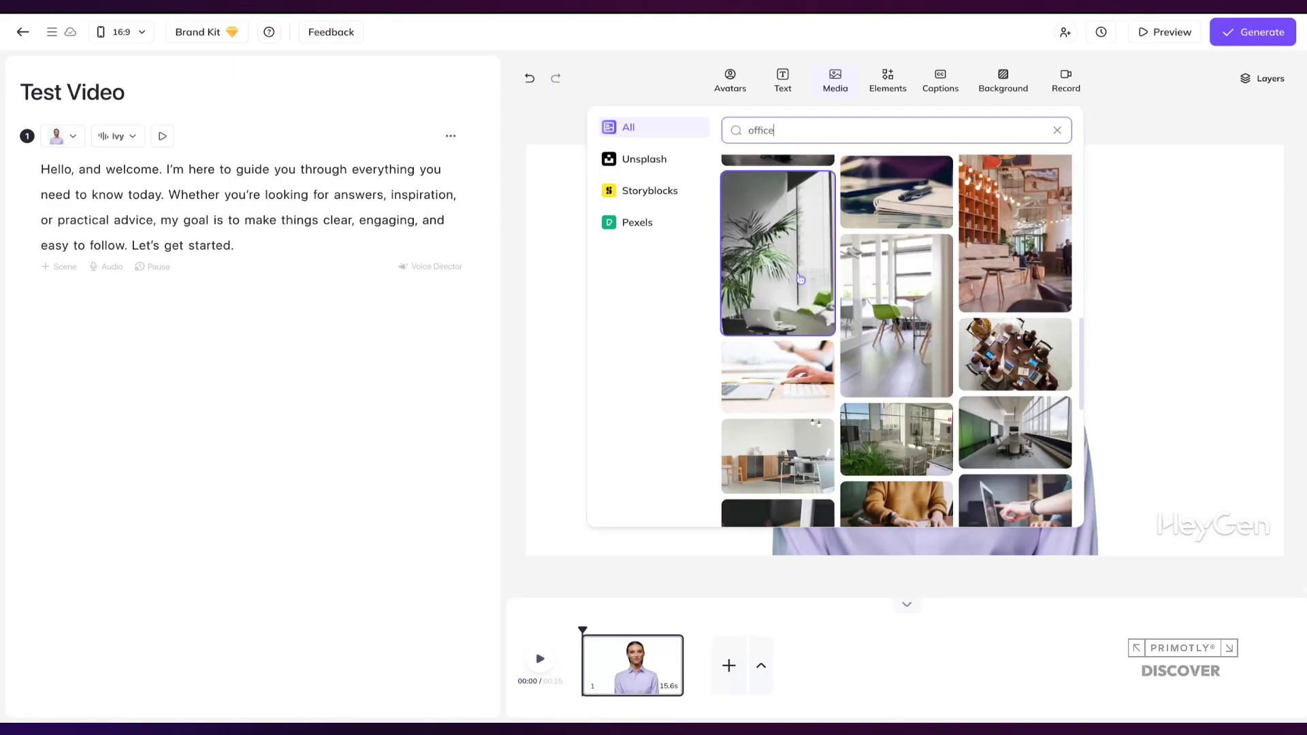
pyautogui.scroll(-10, 800, 280)
pyautogui.click(779, 477)
pyautogui.click(796, 74)
# - Play back the scene and generate the finished video, dismissing the feedback request
pyautogui.click(543, 660)
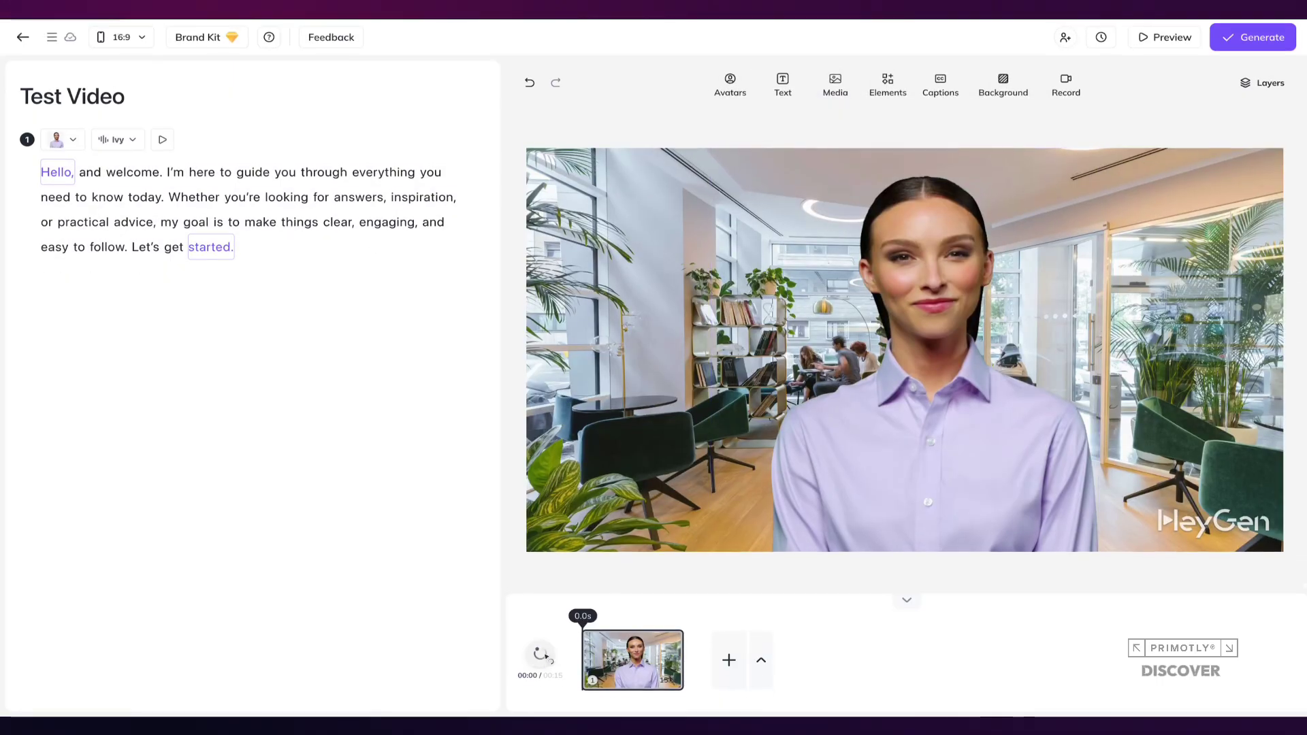
pyautogui.click(1252, 37)
pyautogui.click(836, 465)
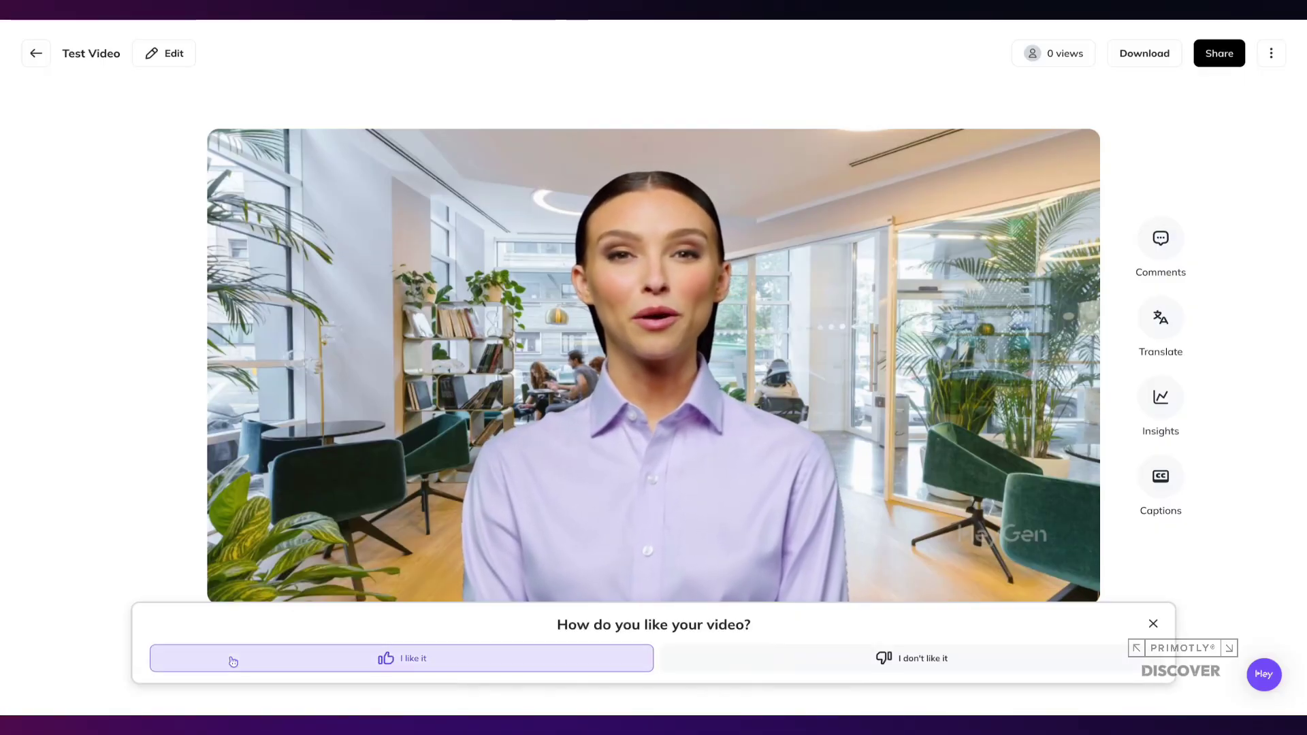
pyautogui.click(1153, 624)
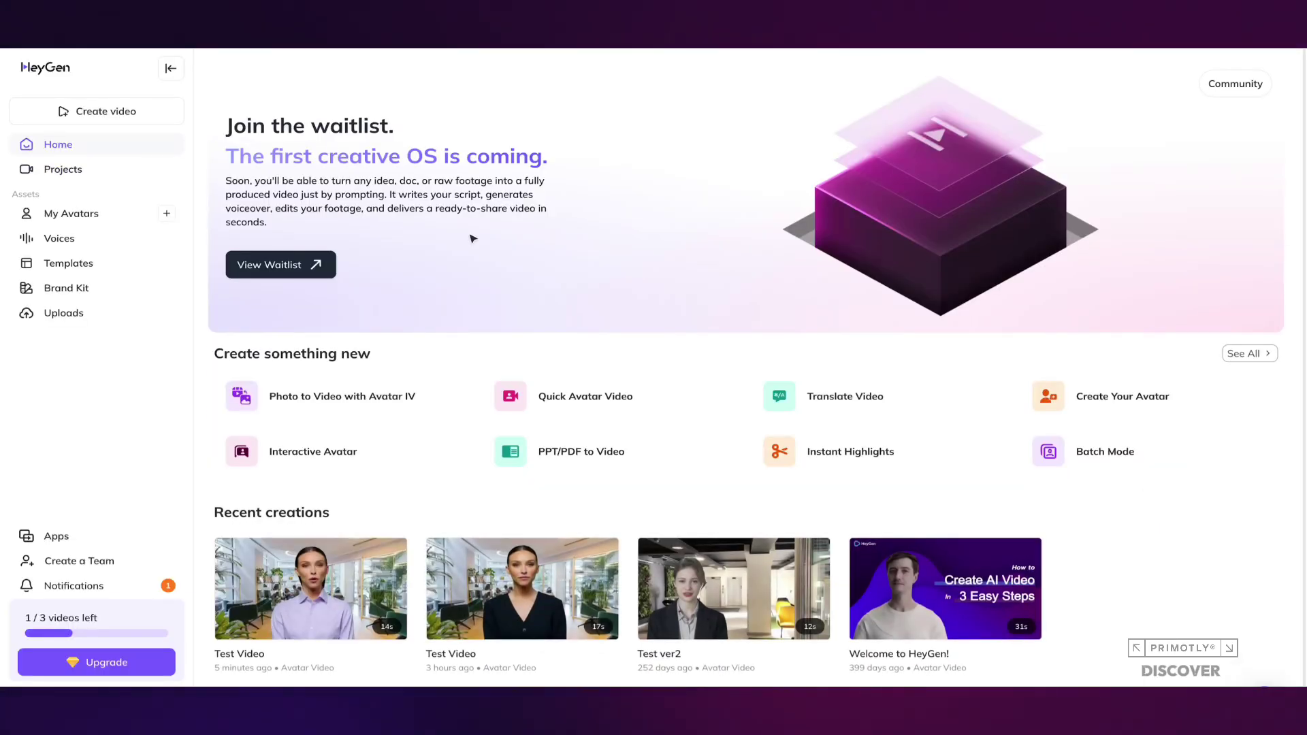
# - Examine the photo, script and voice options of the Photo to Video with Avatar IV tool
pyautogui.scroll(-1, 473, 239)
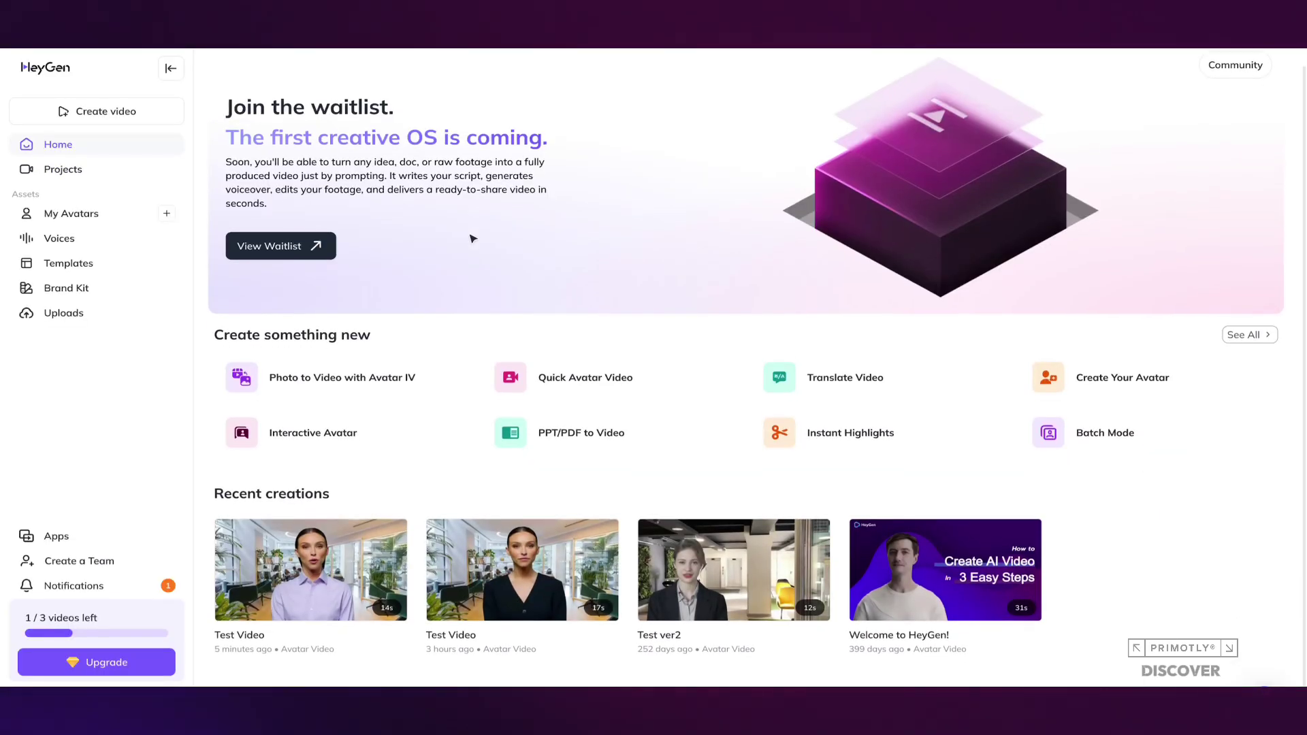
pyautogui.click(371, 364)
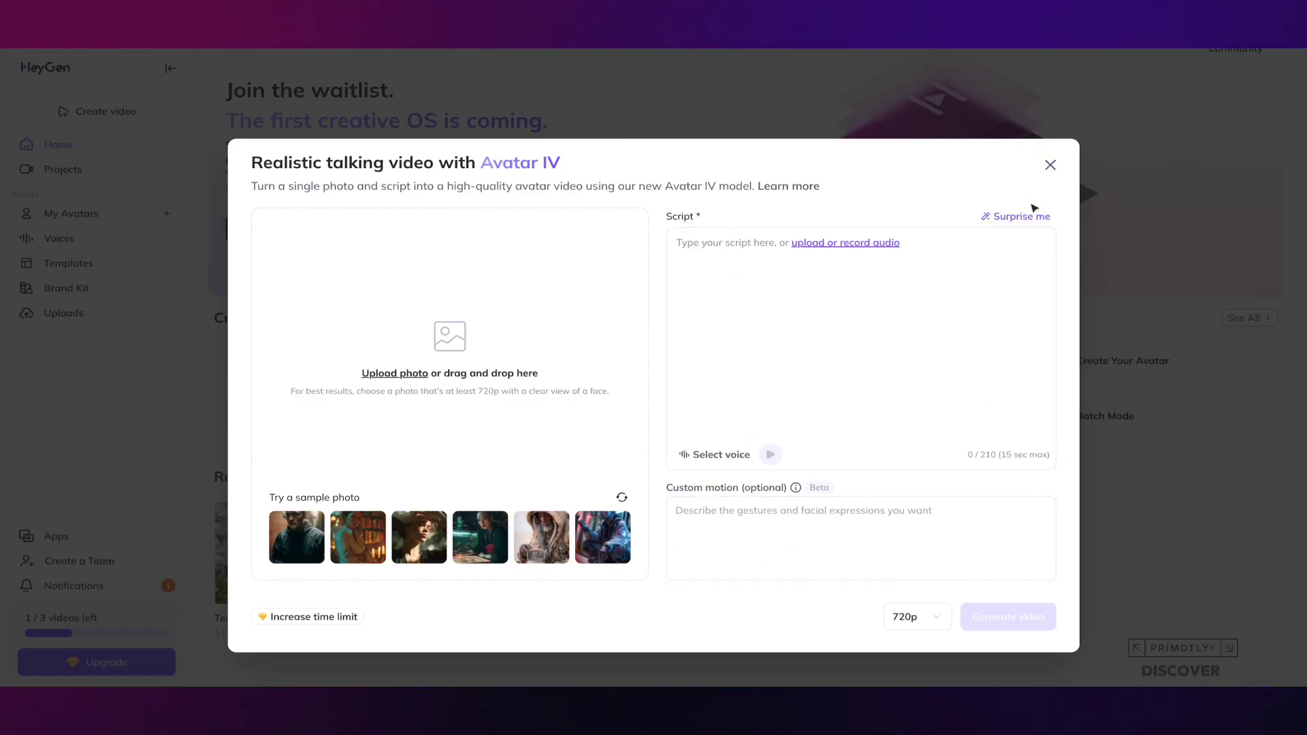
pyautogui.click(1050, 165)
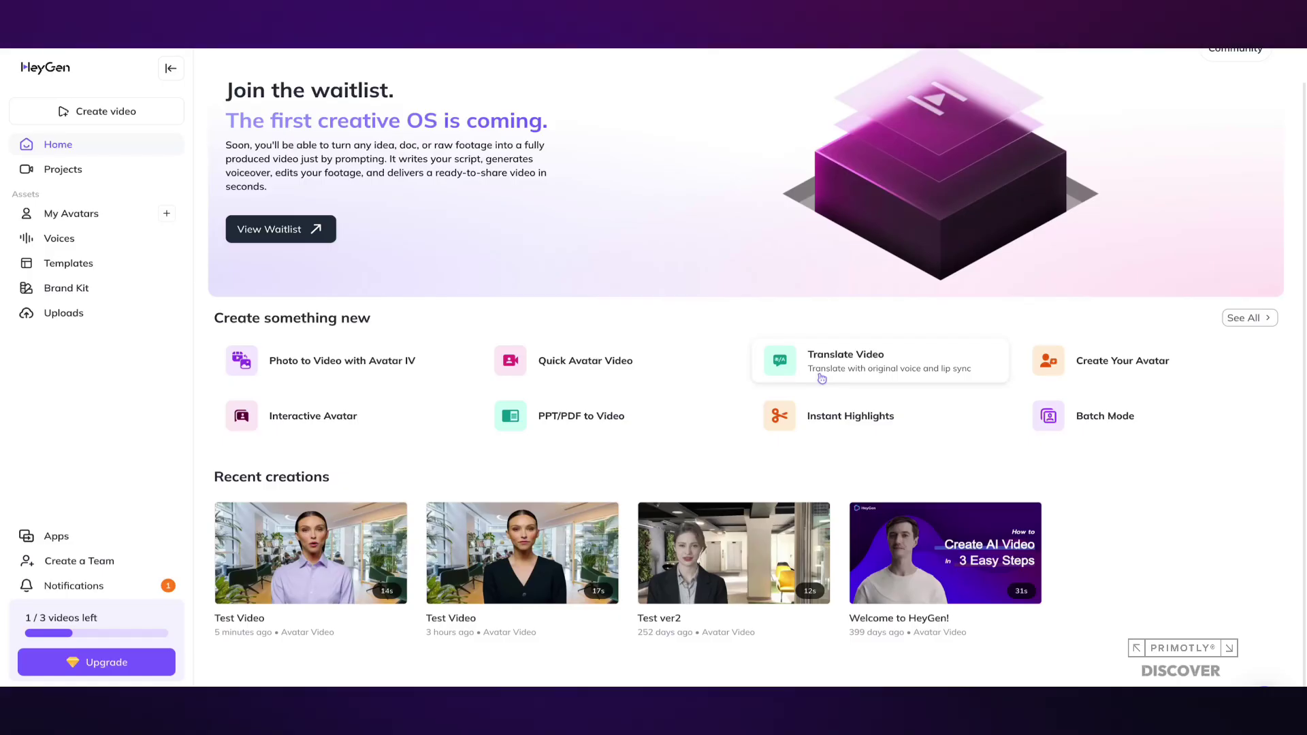
# - Examine the digital twin introduction and the Digital Twin and Photo Avatar options for creating a new avatar
pyautogui.click(1111, 382)
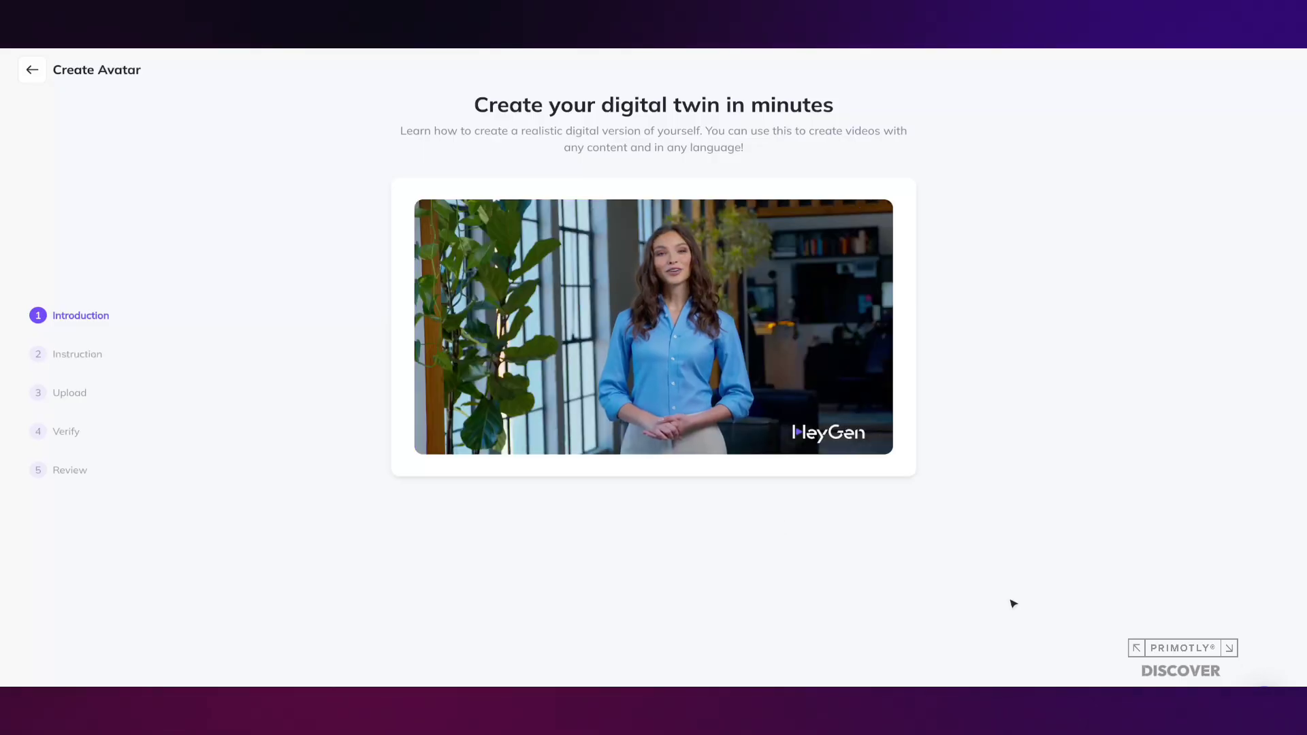
pyautogui.click(32, 69)
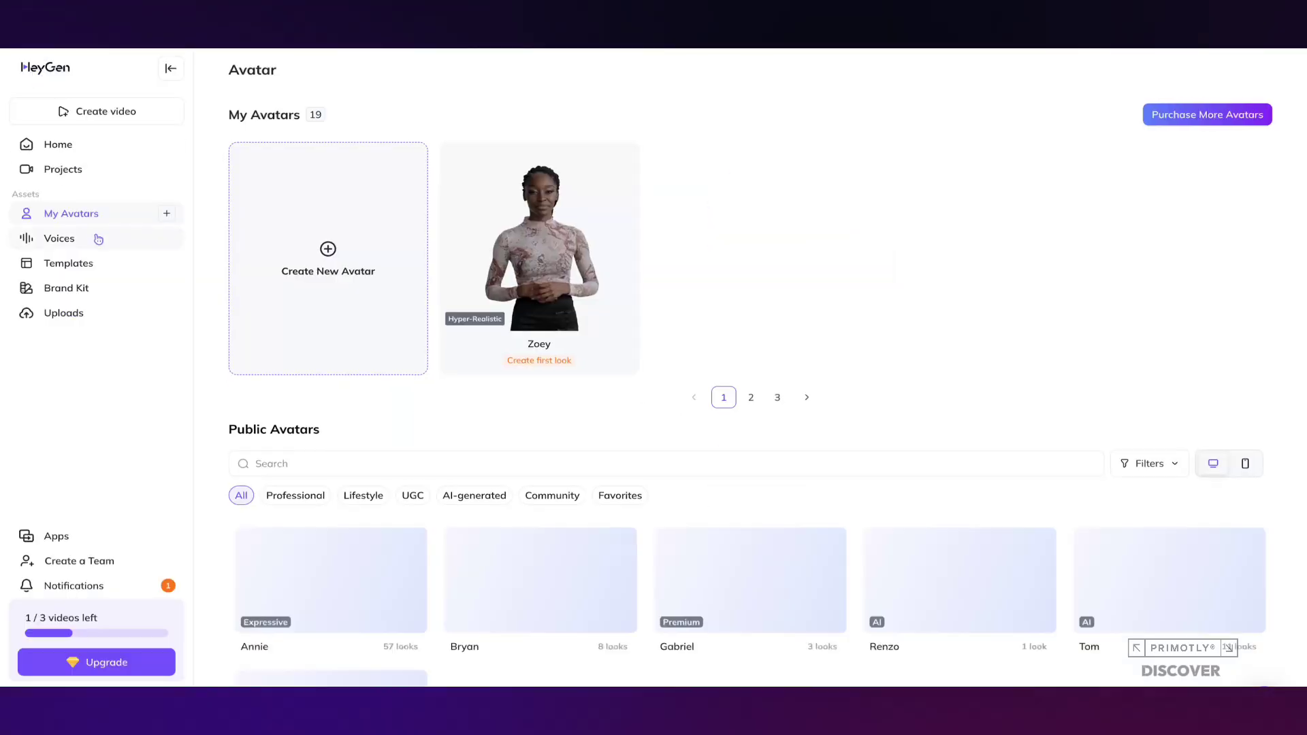
pyautogui.click(334, 240)
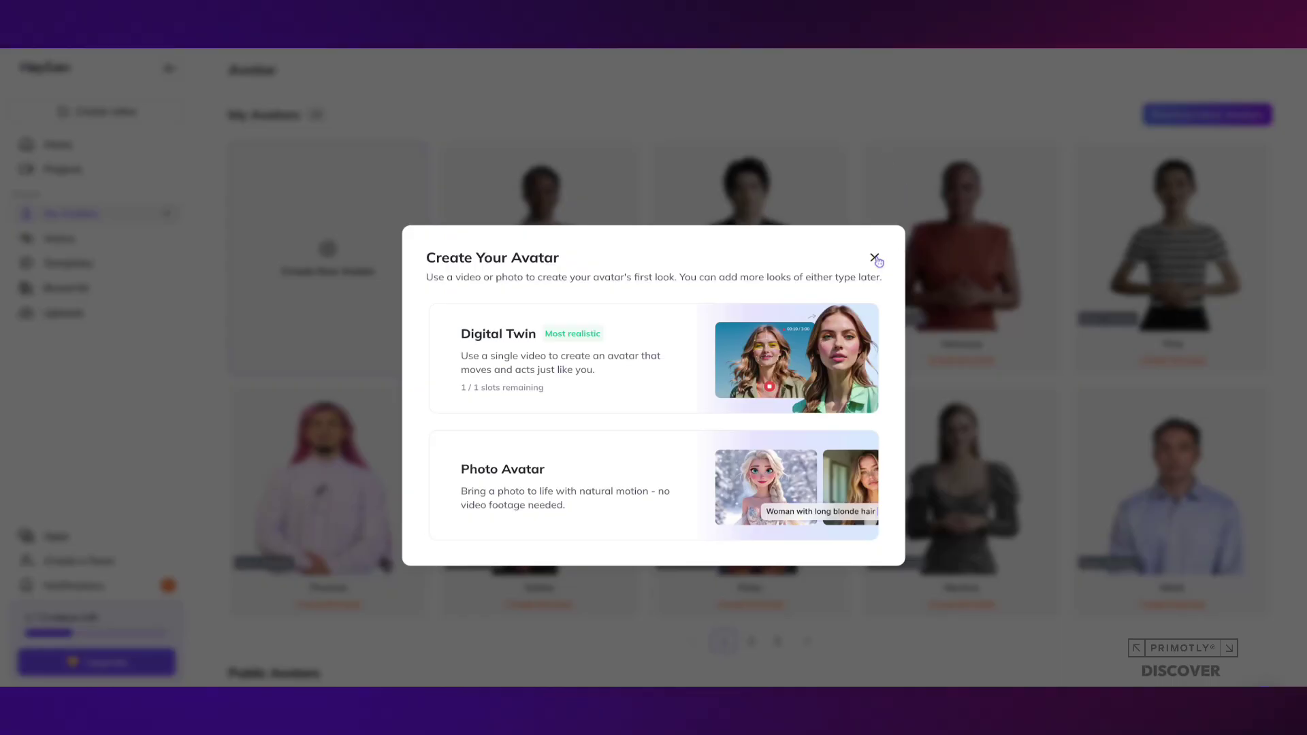
pyautogui.click(874, 258)
pyautogui.click(119, 156)
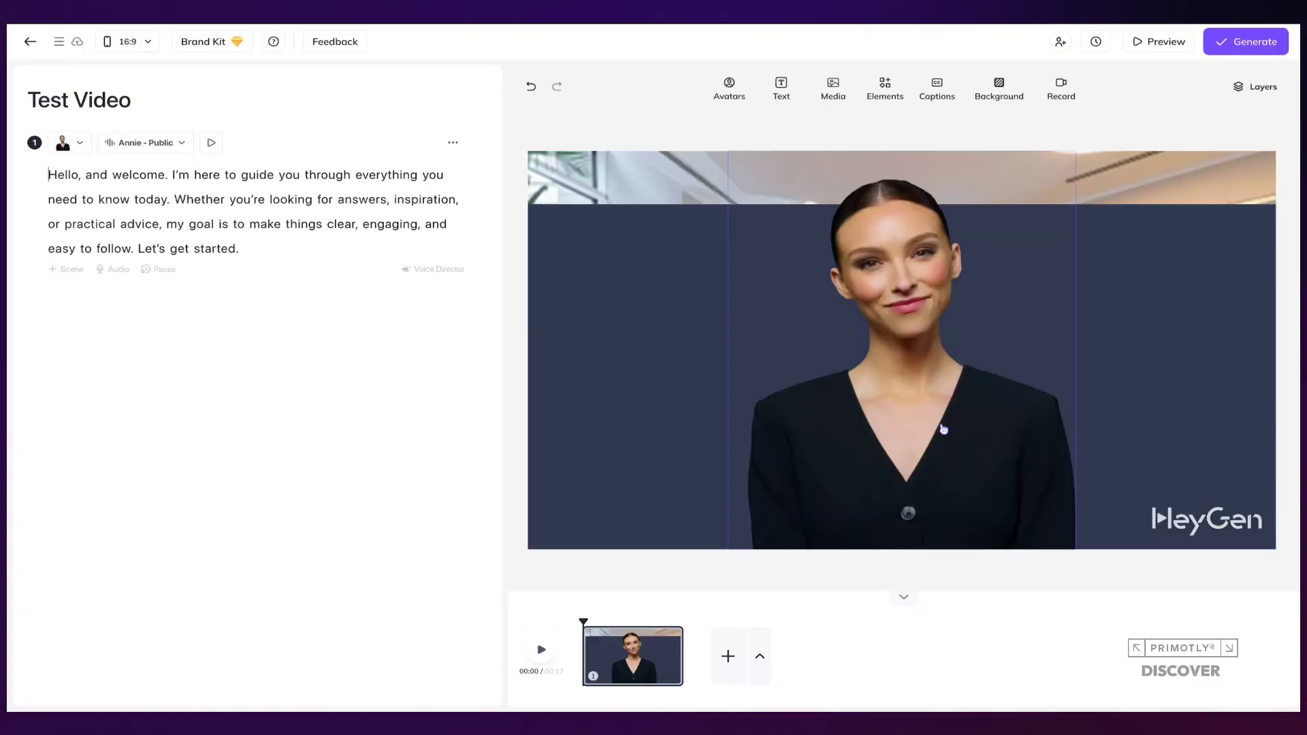
# - Change the avatar's look to the one wearing a navy vest over a white shirt
pyautogui.click(943, 429)
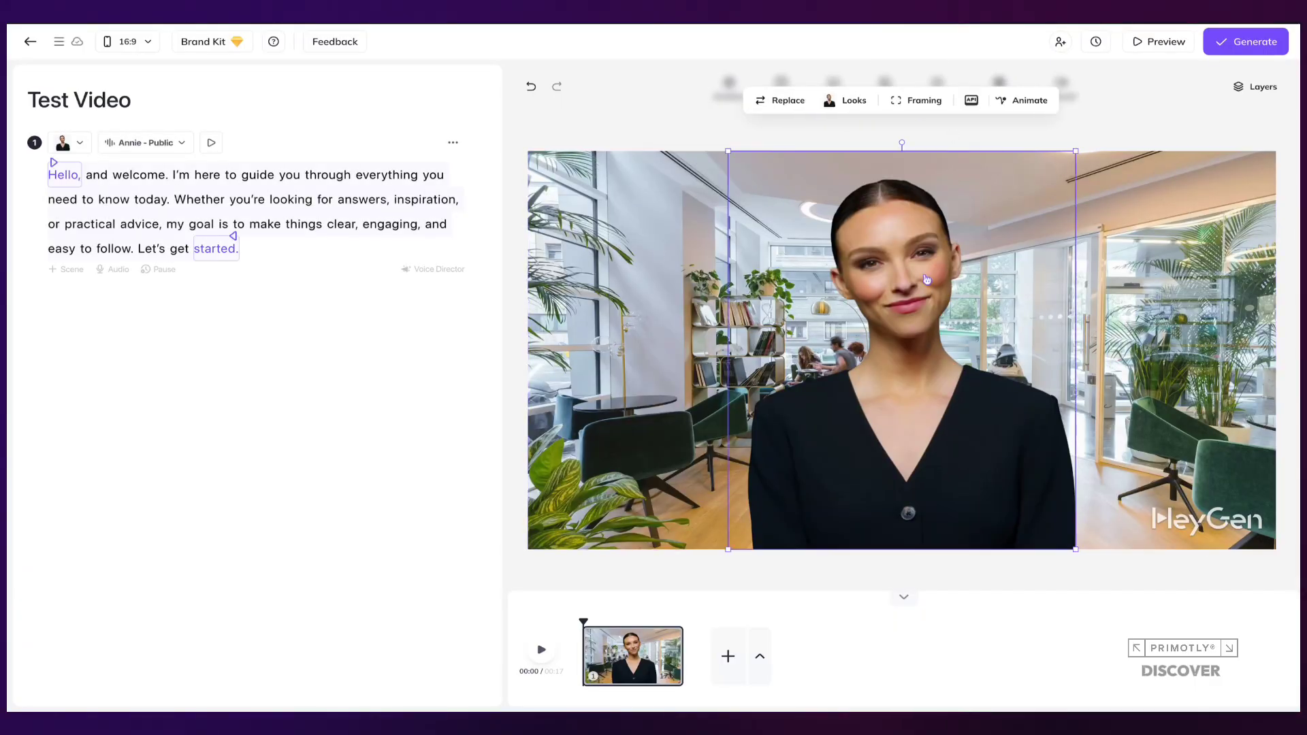
pyautogui.click(848, 100)
pyautogui.click(936, 178)
# - Browse the Food & Drink stock images and set a waterfront domed-building photo from the Architecture category as the scene background
pyautogui.click(1110, 167)
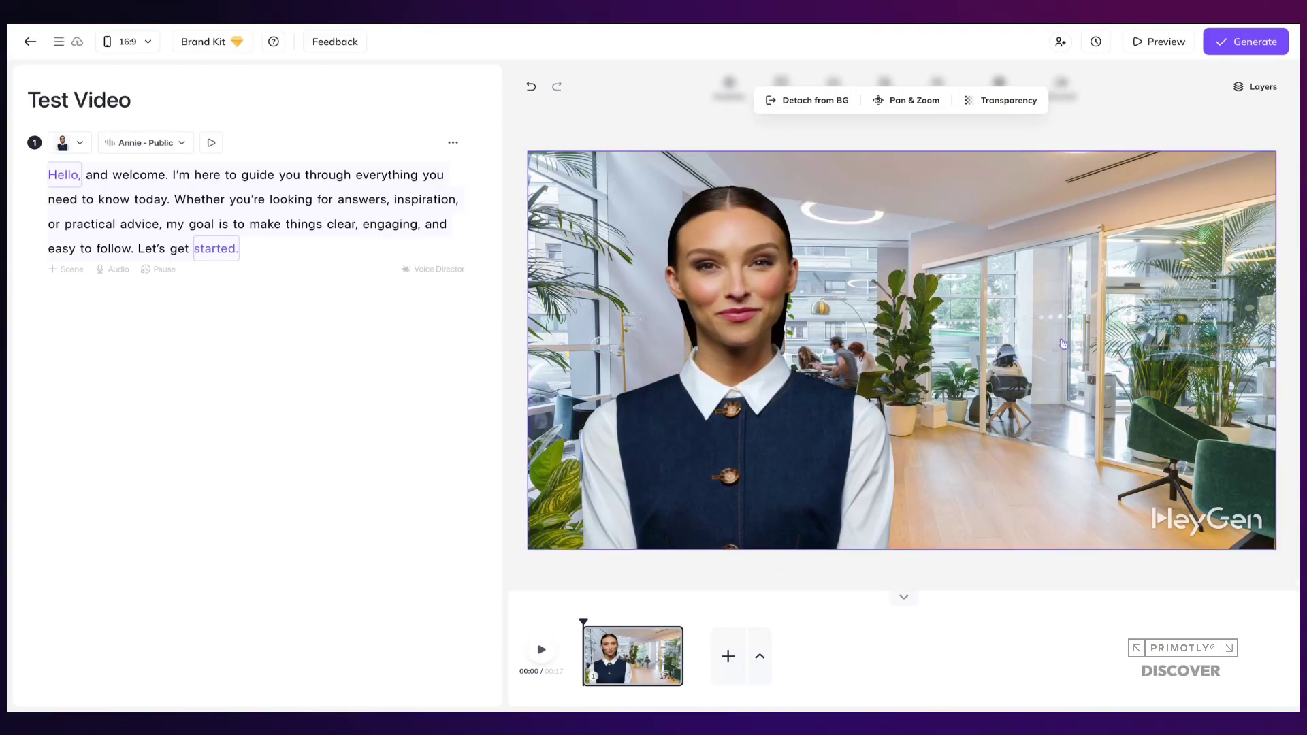
pyautogui.click(833, 89)
pyautogui.click(757, 238)
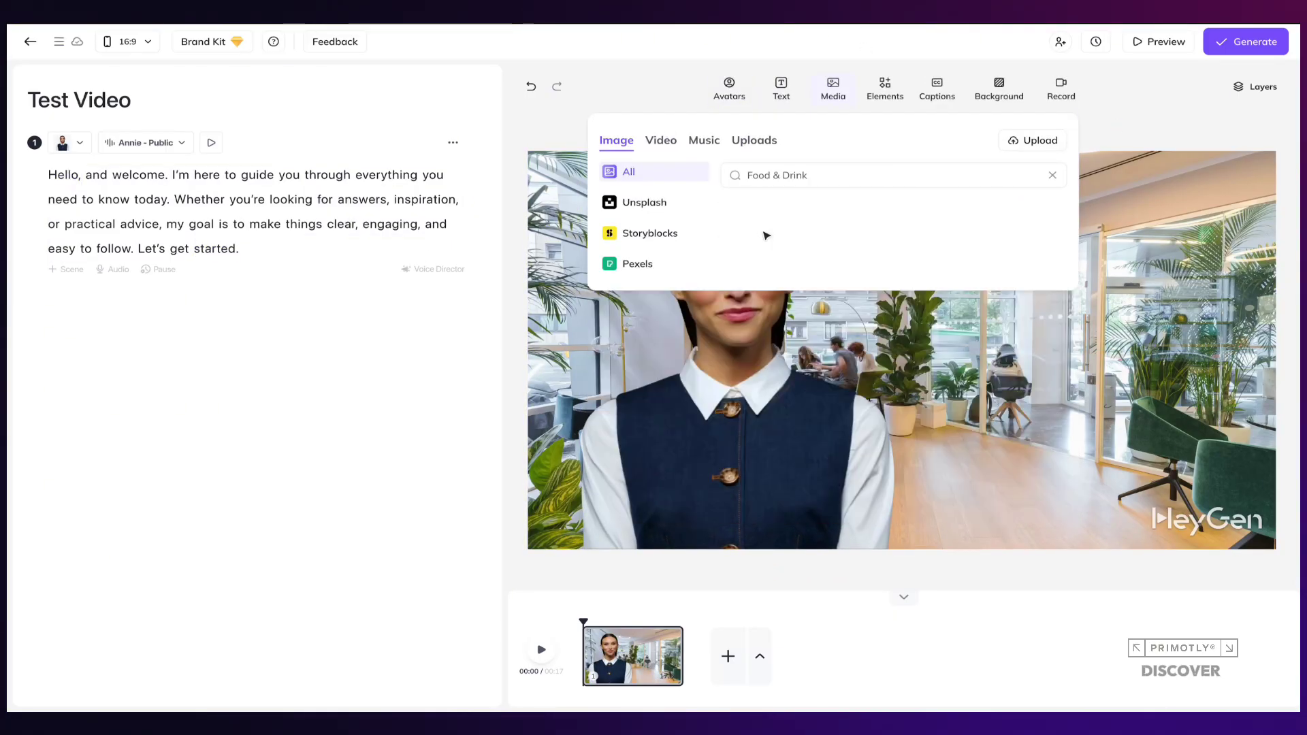
pyautogui.click(827, 140)
pyautogui.hotkey('ctrl', 'a')
pyautogui.press('BackSpace')
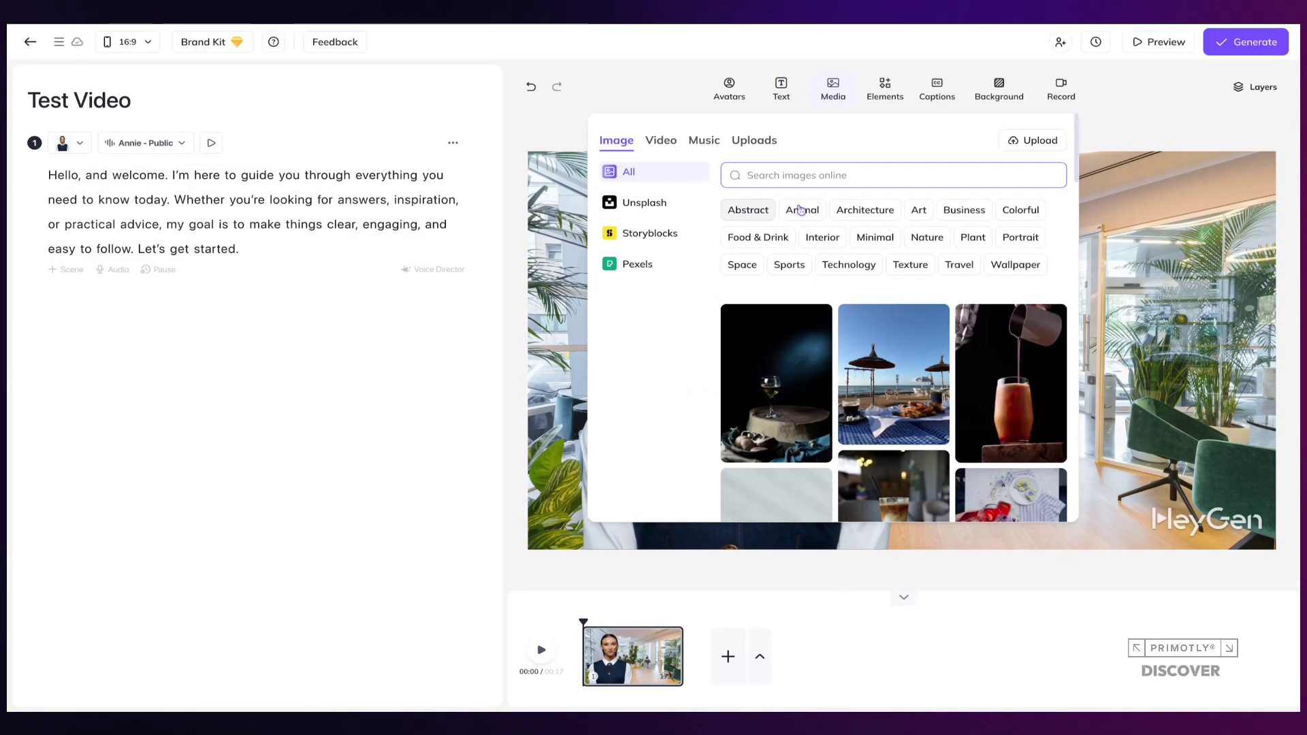
pyautogui.click(864, 207)
pyautogui.click(1011, 388)
pyautogui.click(789, 99)
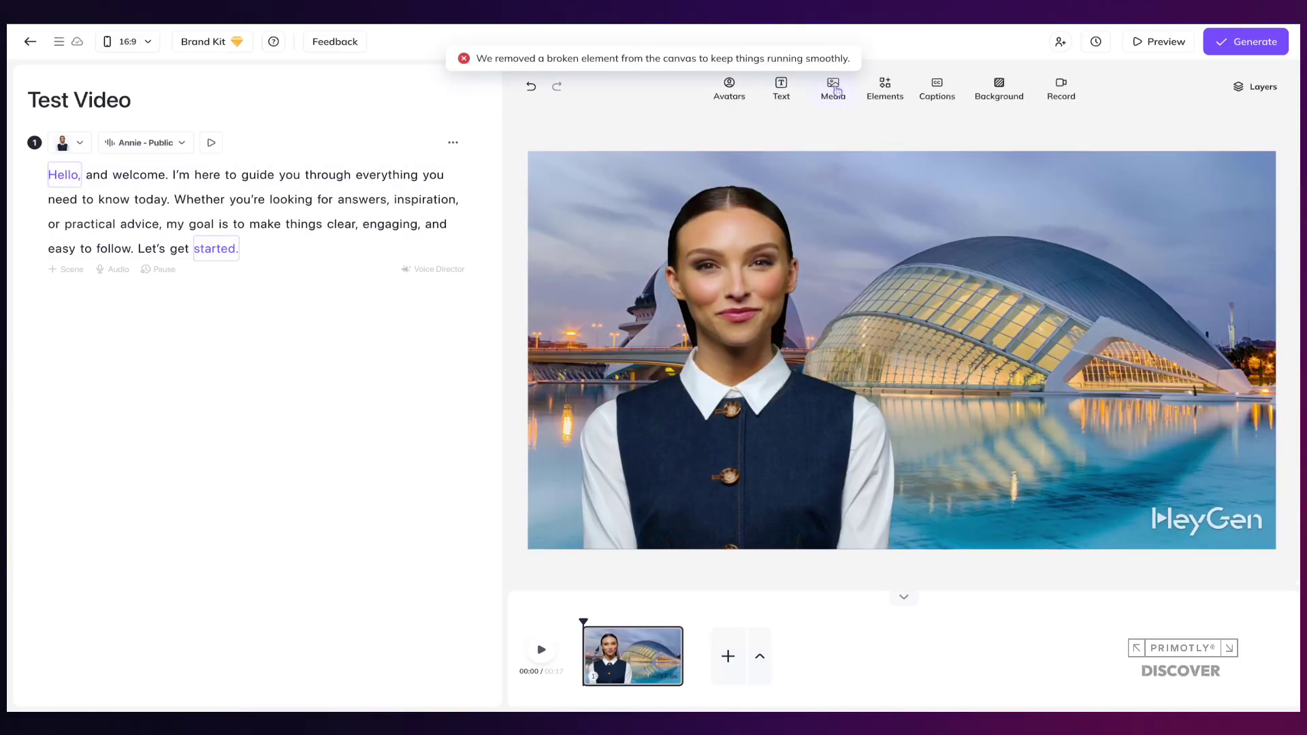
# - Browse the premium elements across the Headlines, Speaker Cards, Content and Scenes categories
pyautogui.click(781, 88)
pyautogui.click(885, 89)
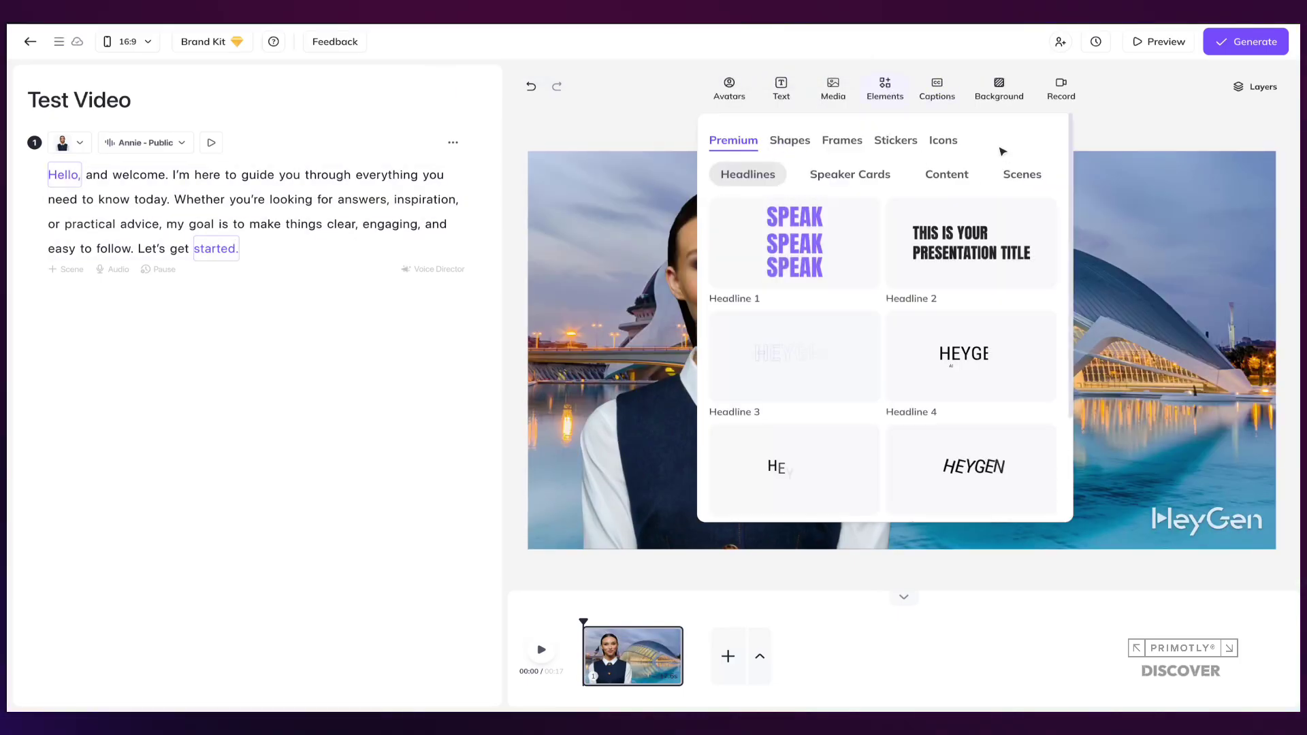
pyautogui.click(875, 181)
pyautogui.click(950, 180)
pyautogui.click(1017, 182)
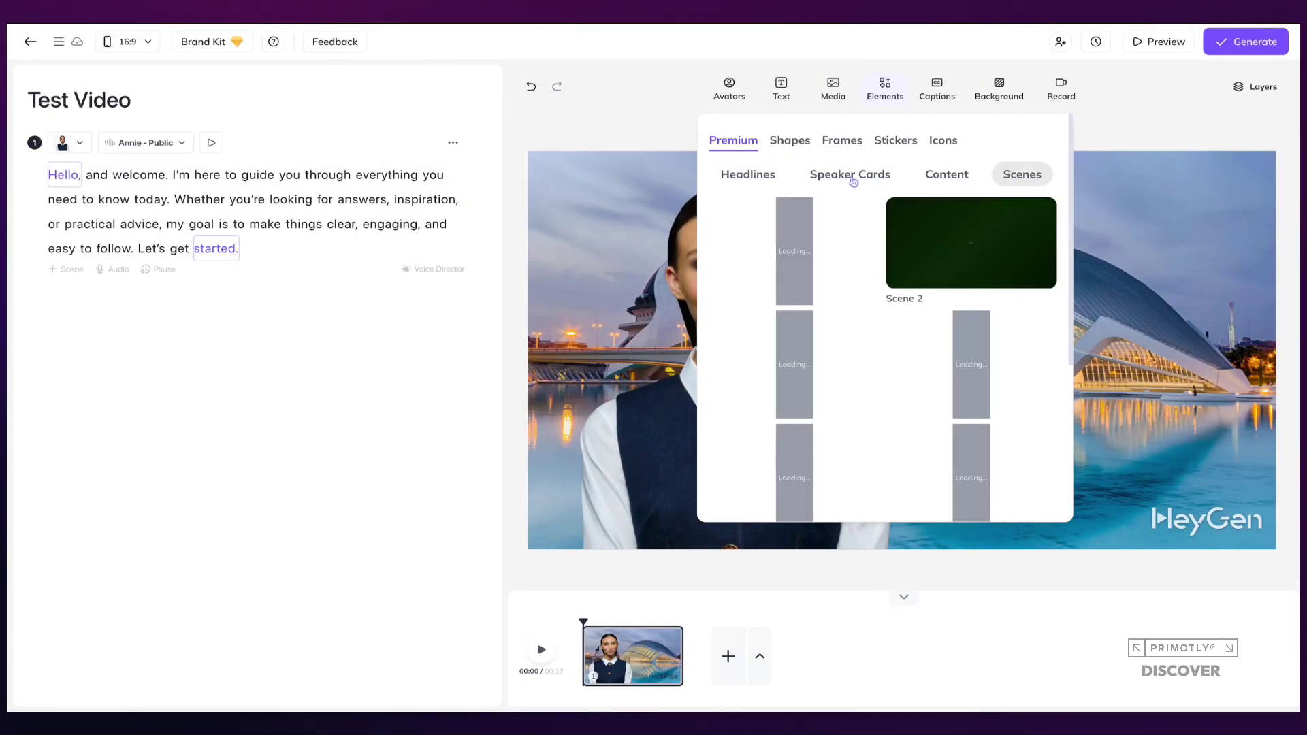
pyautogui.click(852, 180)
pyautogui.click(998, 179)
pyautogui.scroll(-3, 992, 363)
pyautogui.scroll(3, 953, 286)
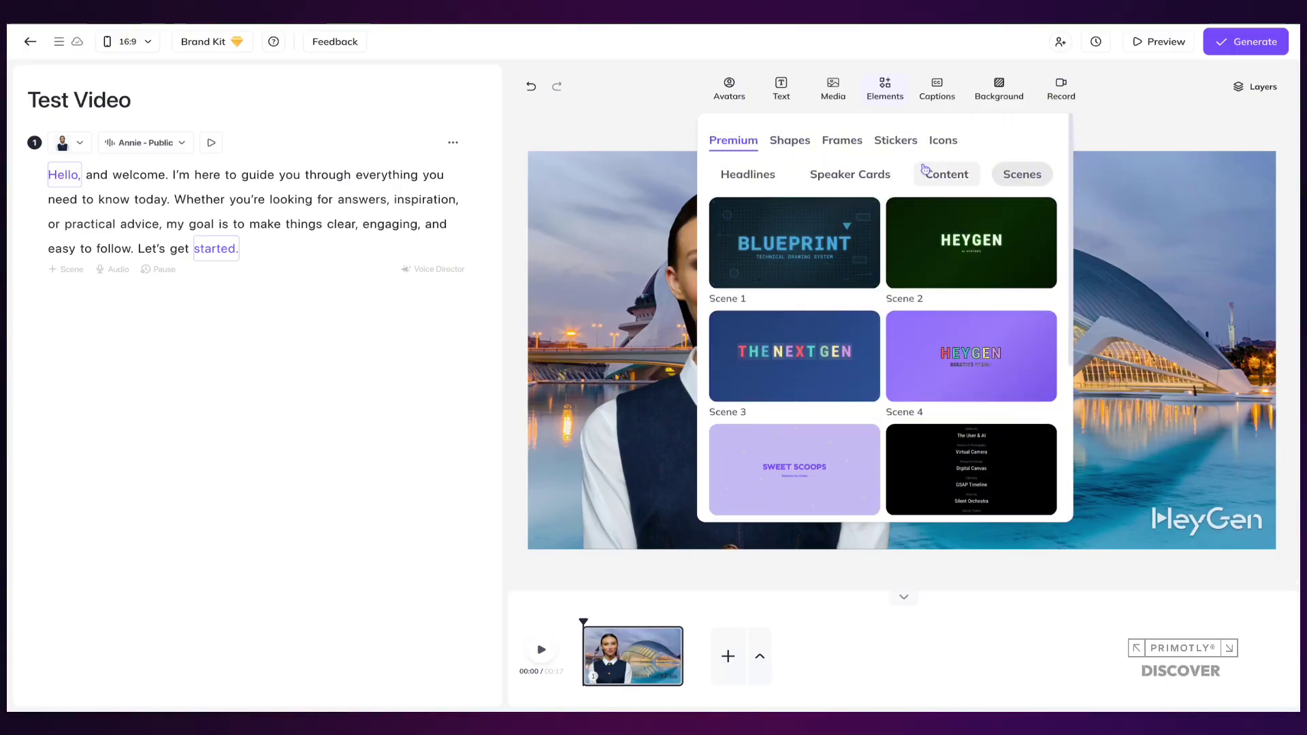
pyautogui.click(940, 175)
# - Add a purple premium speaker card with a name and location to the scene
pyautogui.click(849, 180)
pyautogui.scroll(-1, 967, 354)
pyautogui.click(974, 327)
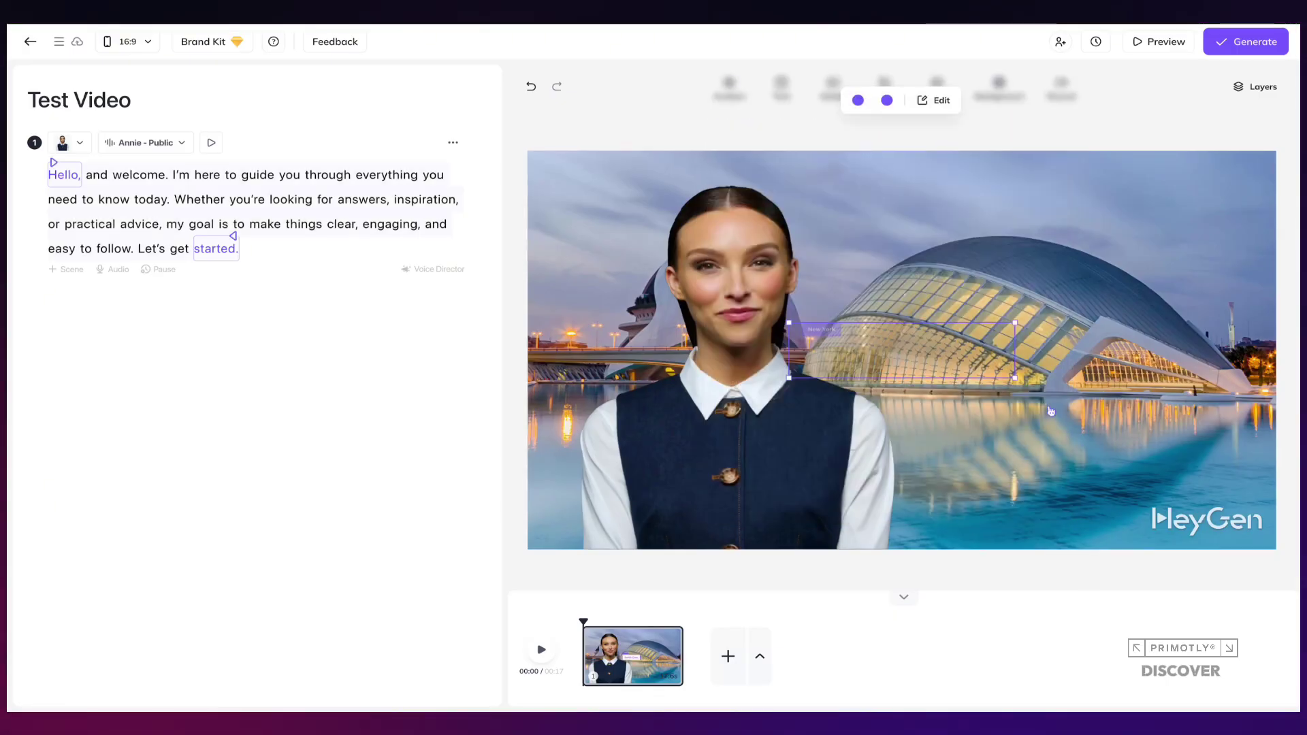
# - Move the avatar to the right half of the scene and place the enlarged speaker card in its lower-left area
pyautogui.moveTo(719, 288); pyautogui.dragTo(966, 288)
pyautogui.press('Escape')
pyautogui.click(611, 490)
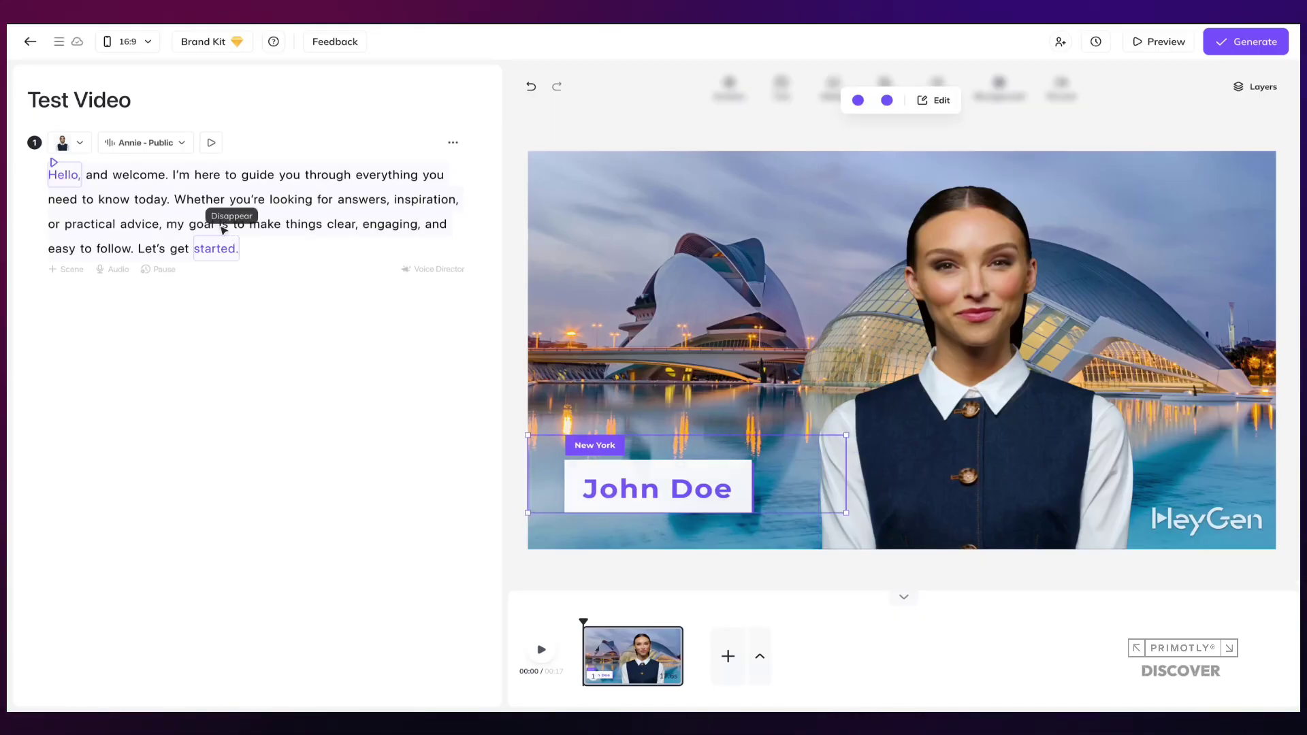
# - Set the speaker name on the card to "My Virtual Avatar" and apply the change
pyautogui.rightClick(612, 491)
pyautogui.write('My Virtual Avatar')
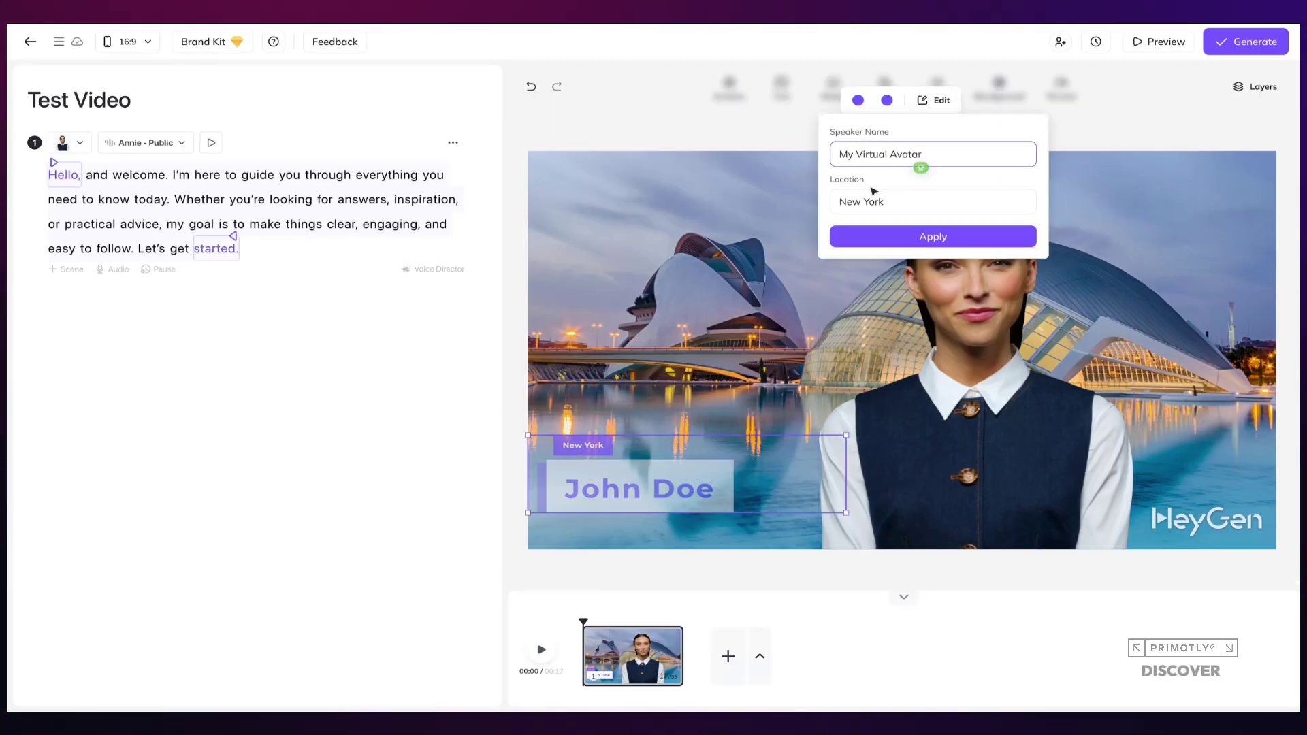
pyautogui.press('Tab')
pyautogui.click(923, 238)
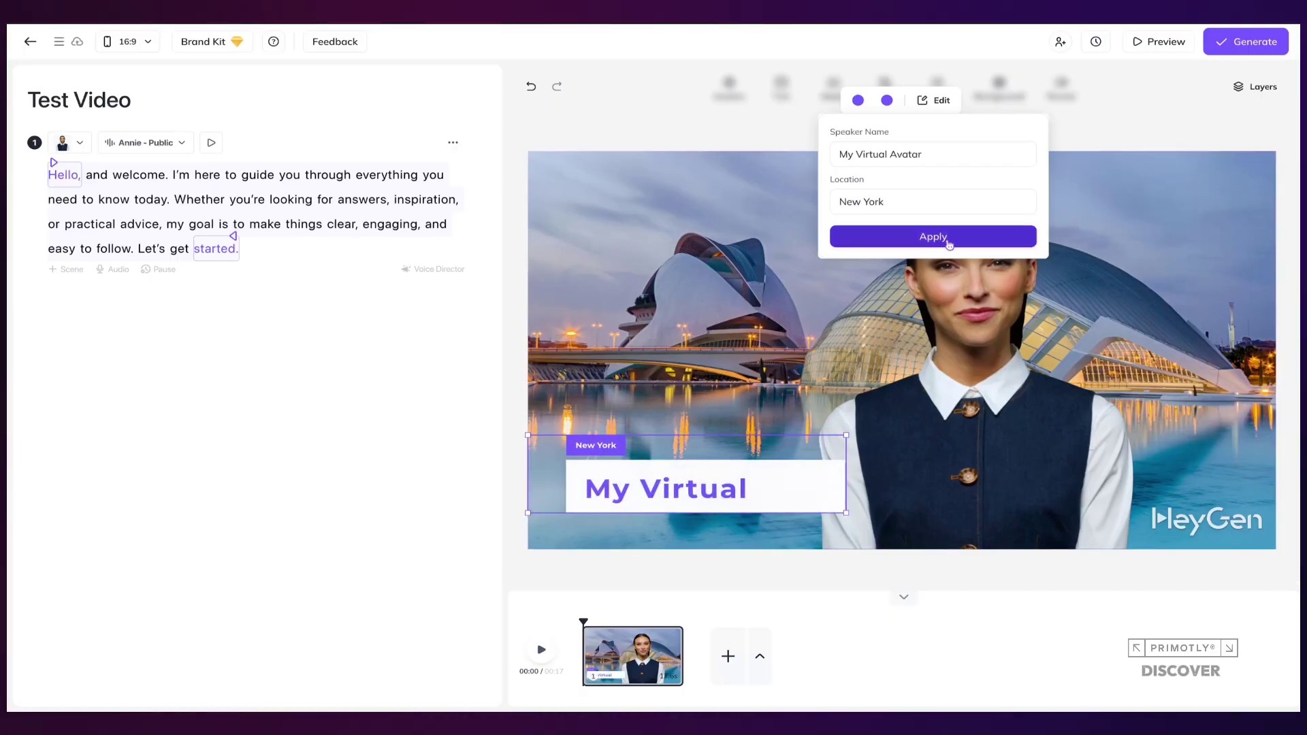